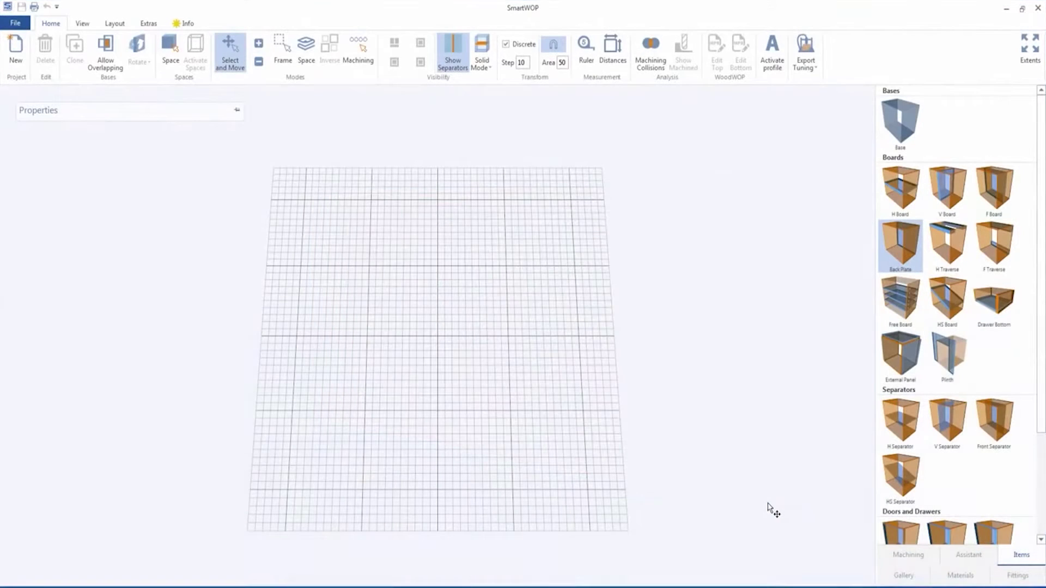
Place a base named 'cabinet' (1000 × 600 × 450) on the grid and add a top board
drag(896, 124, 435, 391)
click(160, 143)
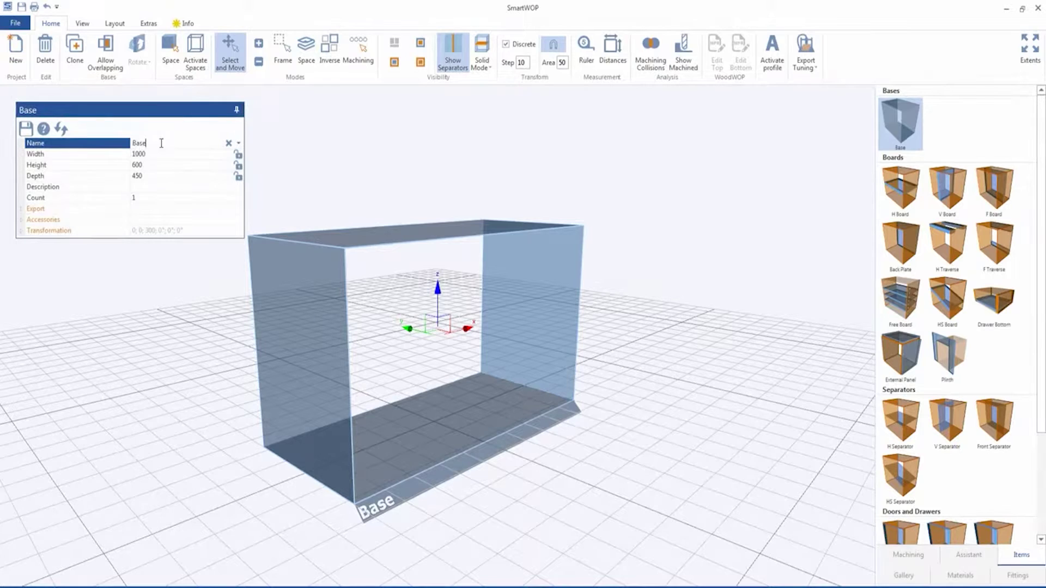
text(cabinet)
click(34, 156)
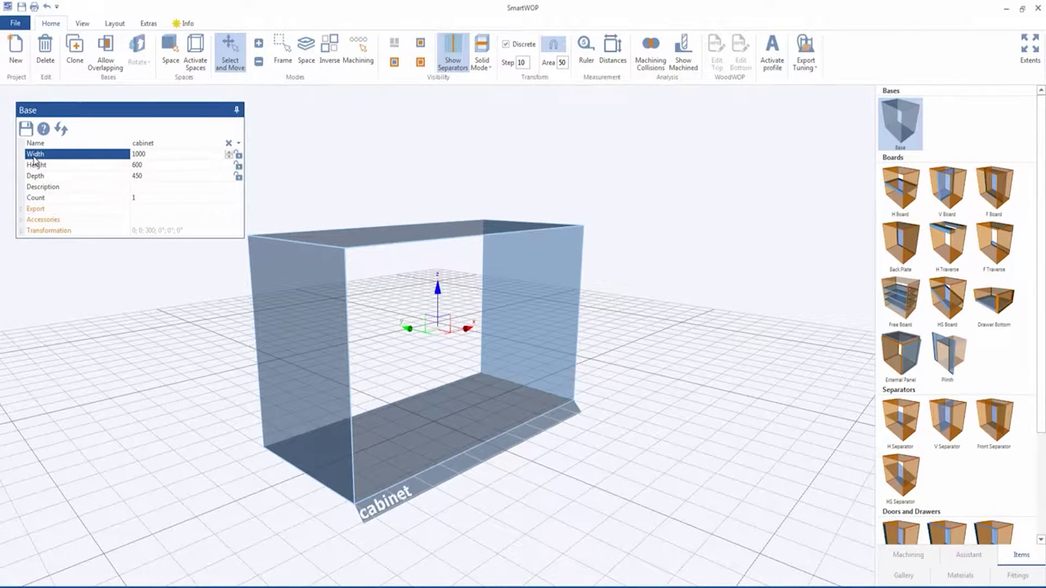
click(38, 168)
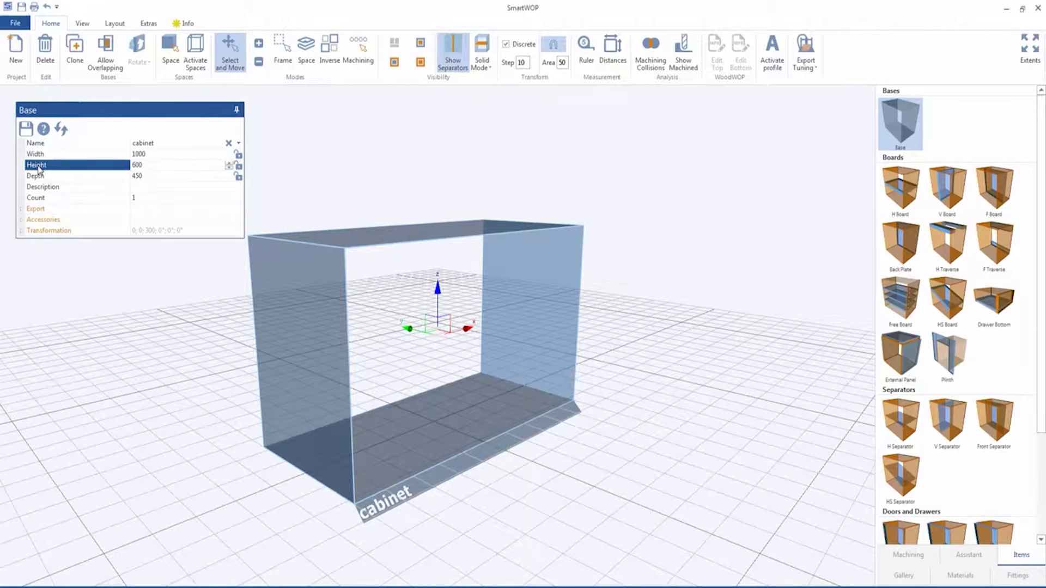
click(39, 178)
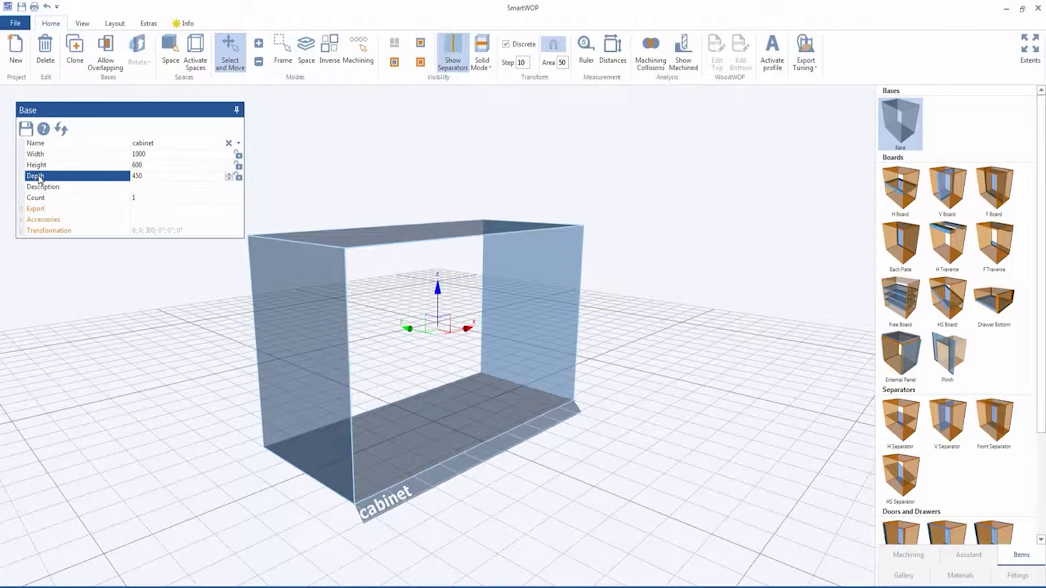
drag(899, 188, 578, 244)
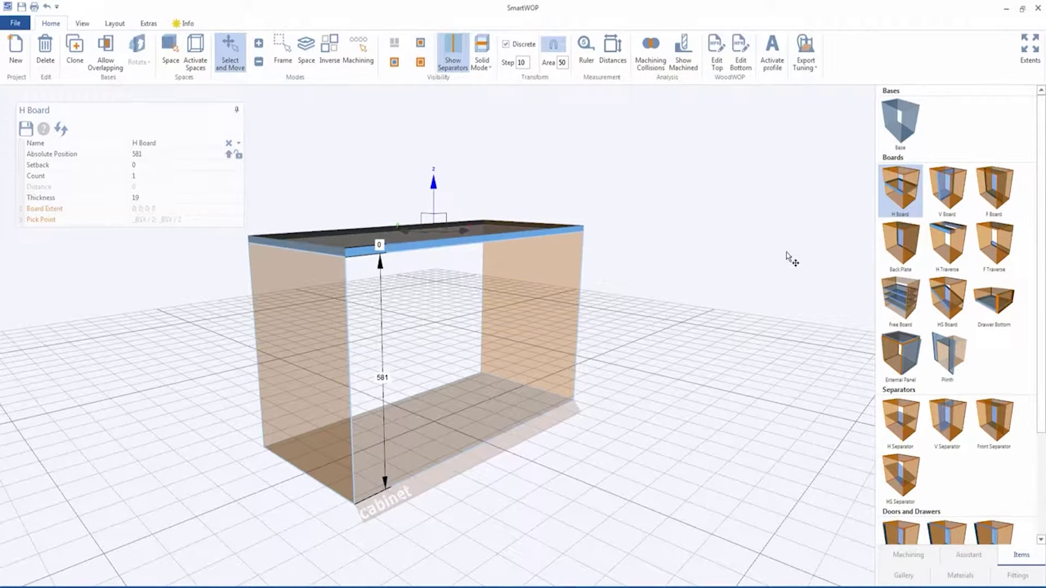
Add right and left side boards and a bottom board to the cabinet
drag(948, 191, 570, 301)
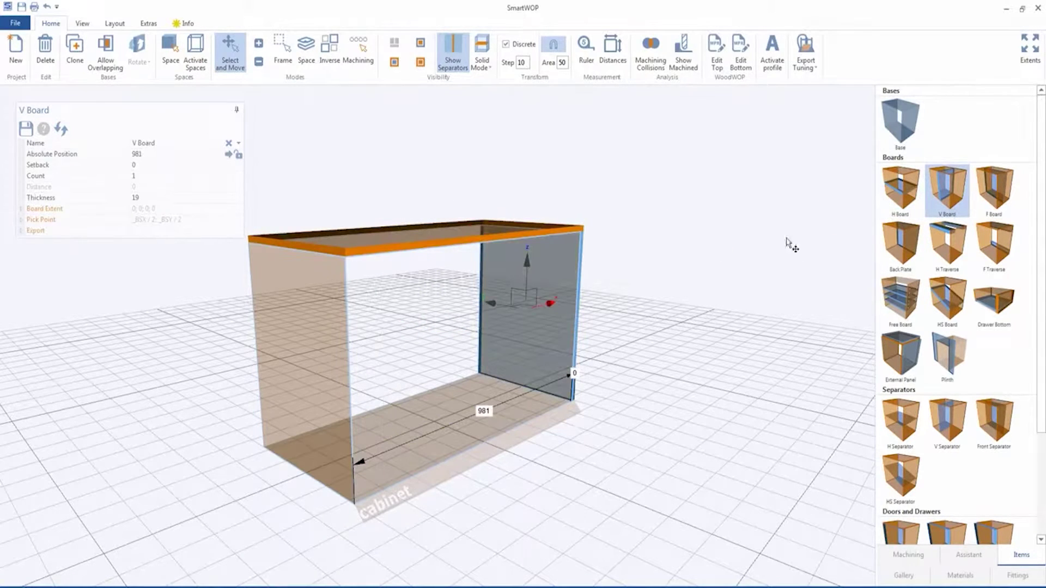
drag(945, 207, 325, 409)
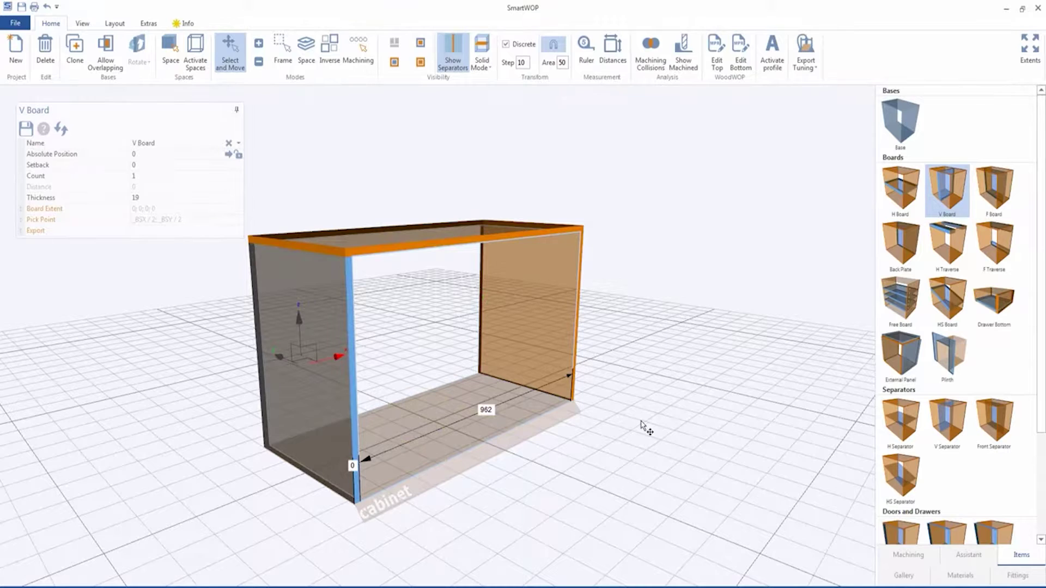
drag(899, 188, 546, 393)
key(Delete)
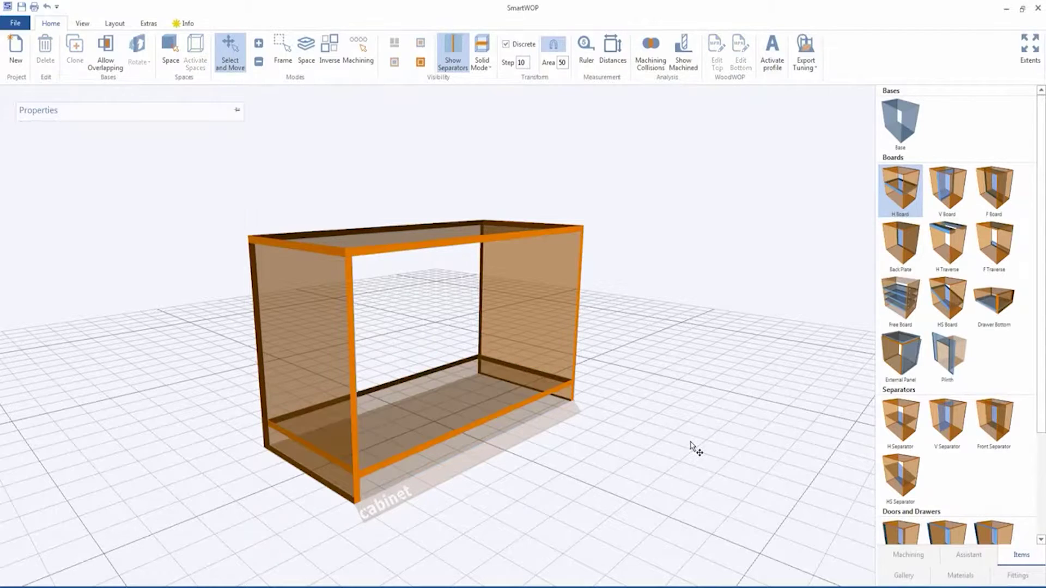
Add an F Board front rail at the bottom front with offset 5
click(994, 190)
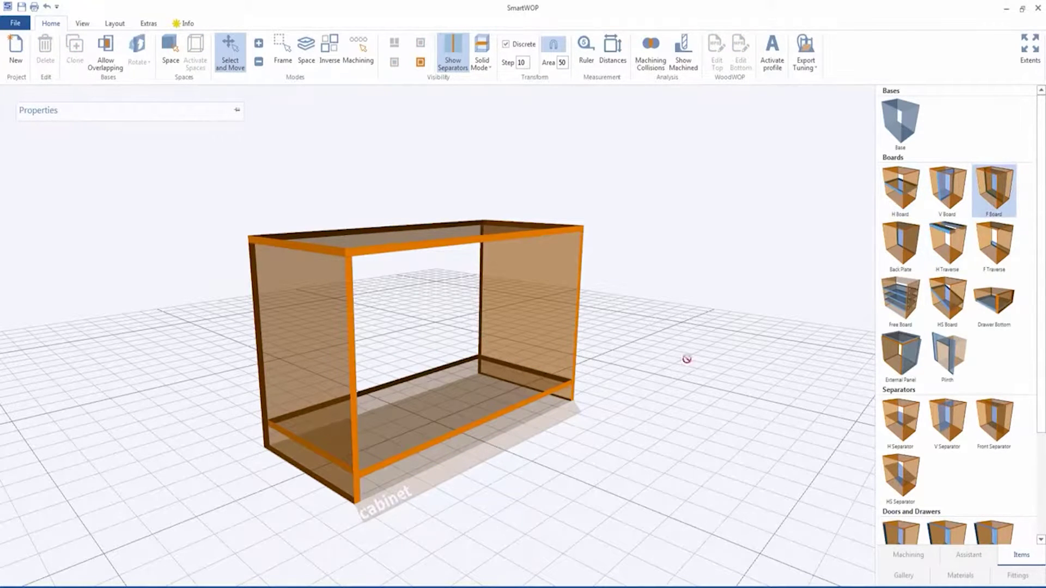
click(457, 457)
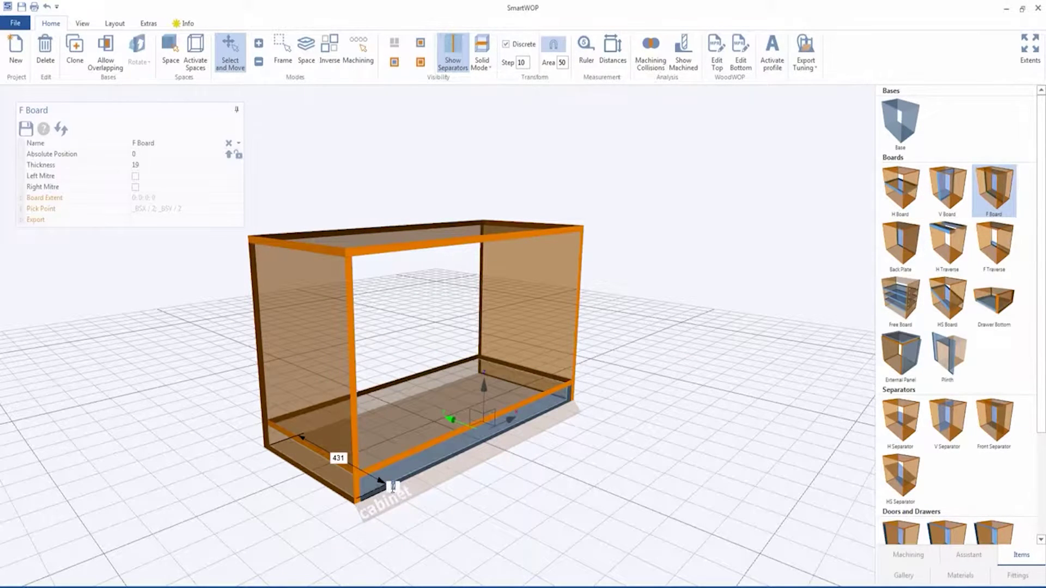
key(Delete)
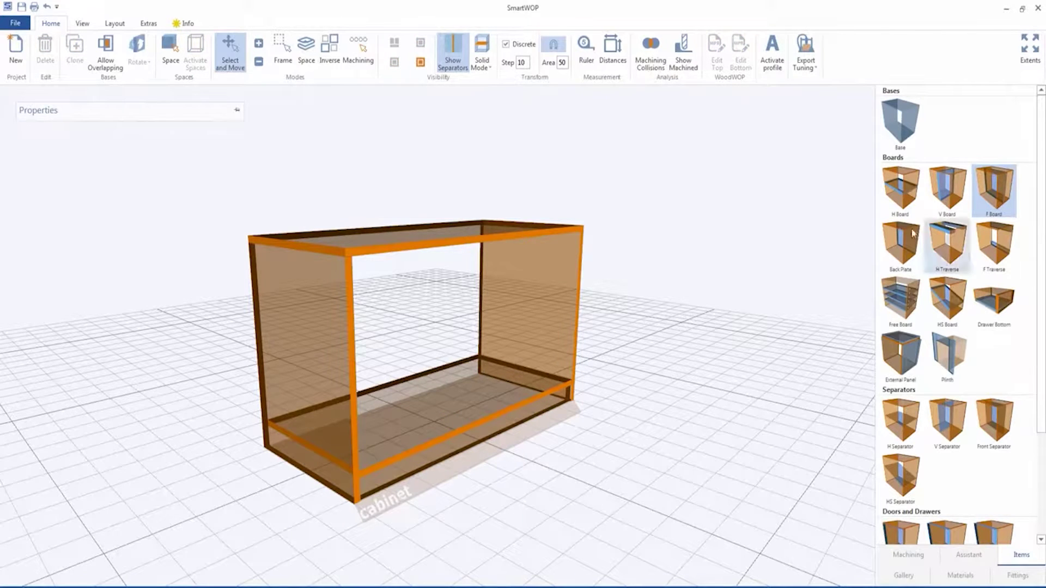
click(1004, 197)
click(273, 448)
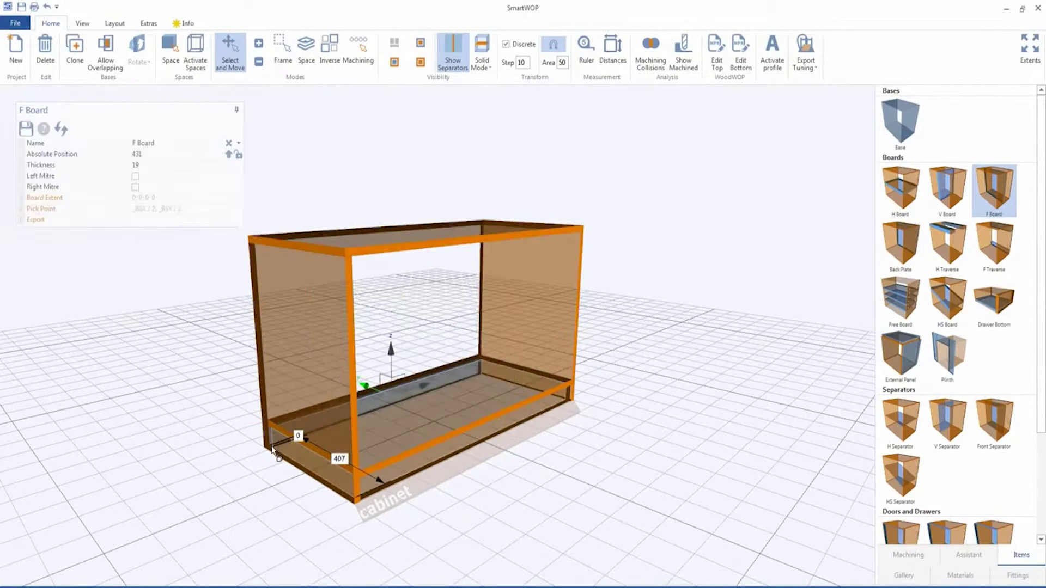
text(5)
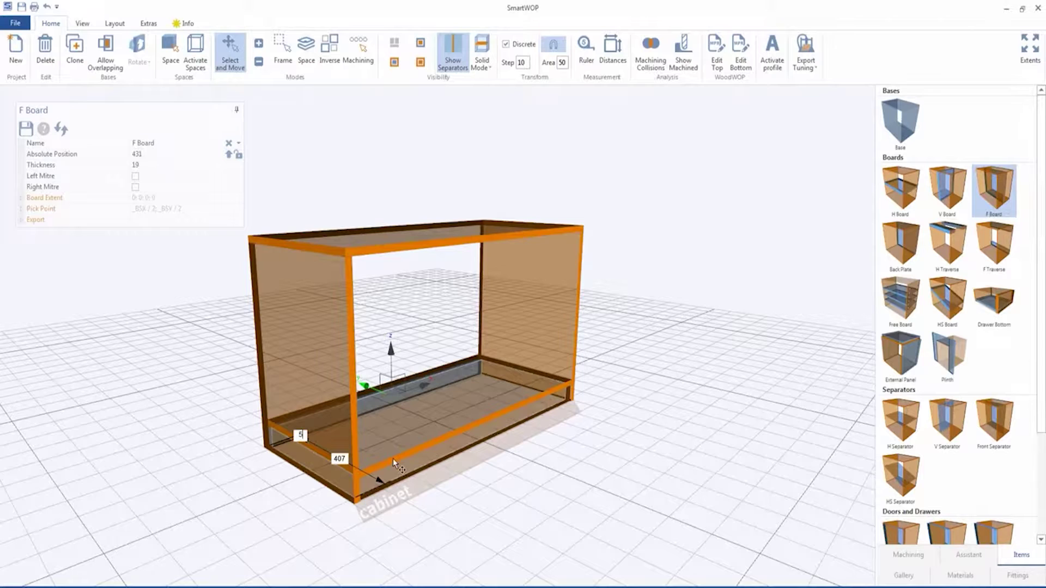
click(543, 478)
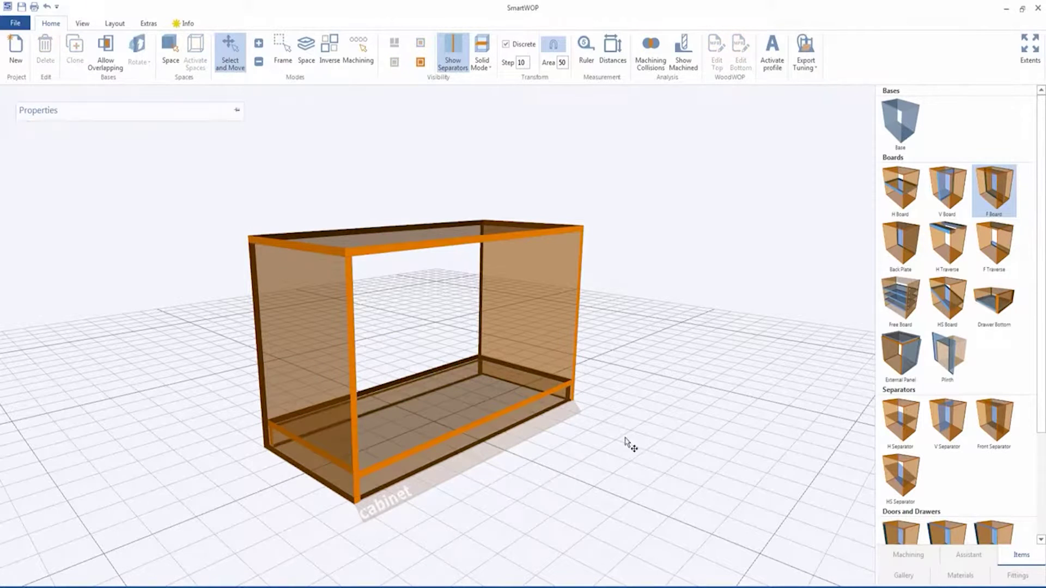
click(900, 244)
Add a back panel, a centred vertical divider and a free-board shelf
click(455, 322)
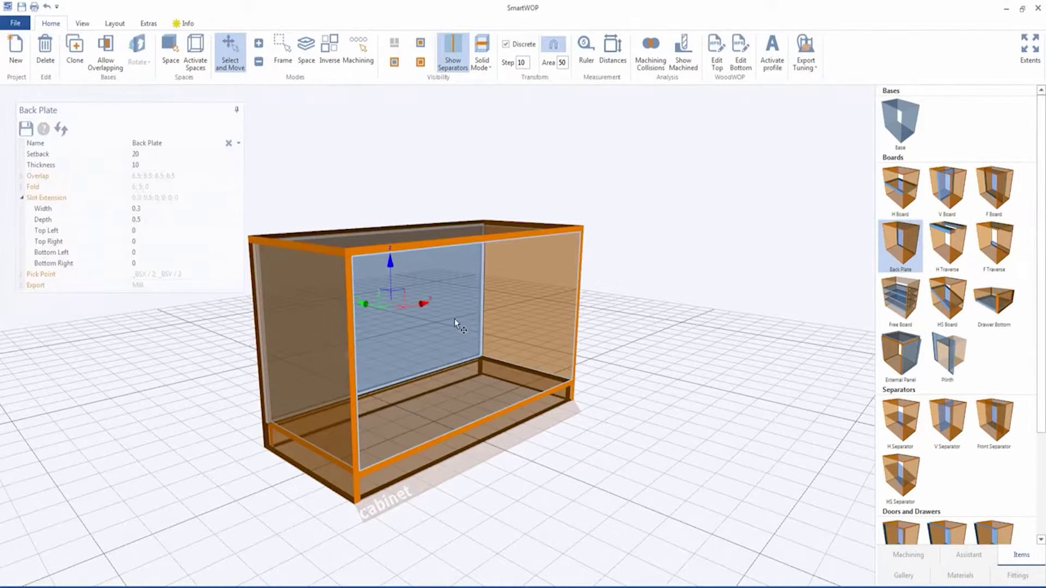
click(947, 190)
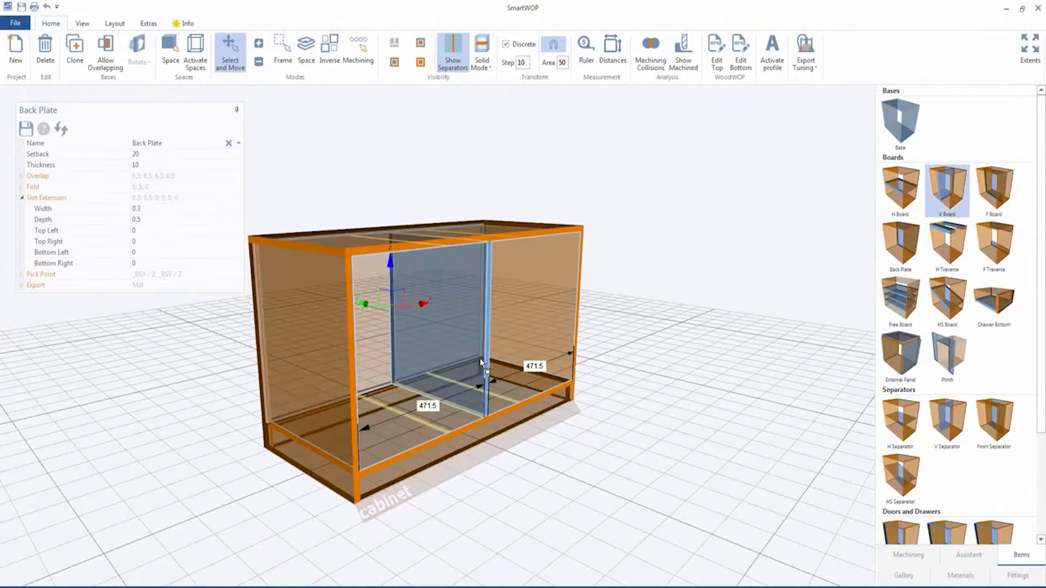
click(477, 370)
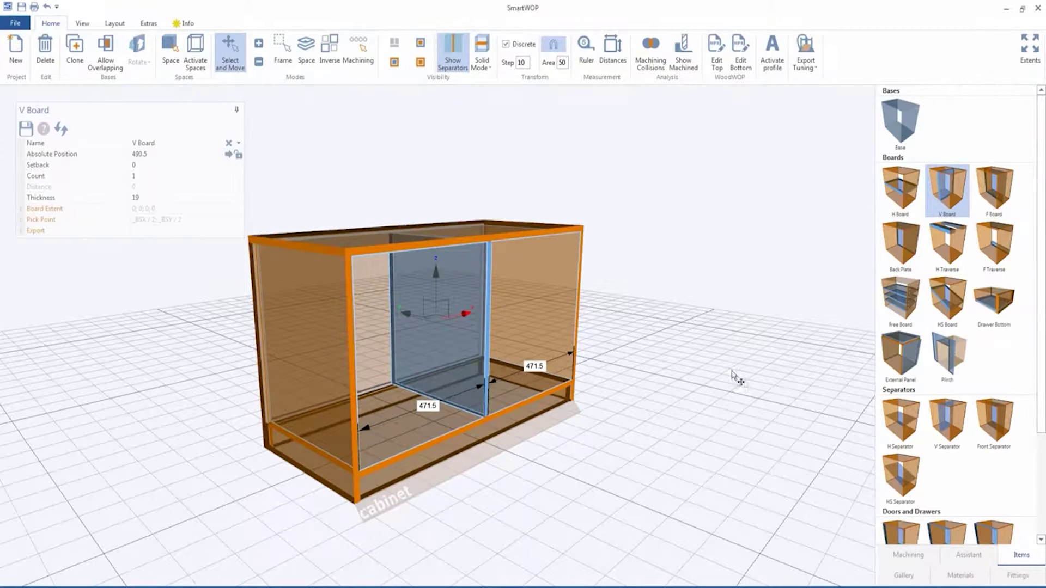
click(900, 299)
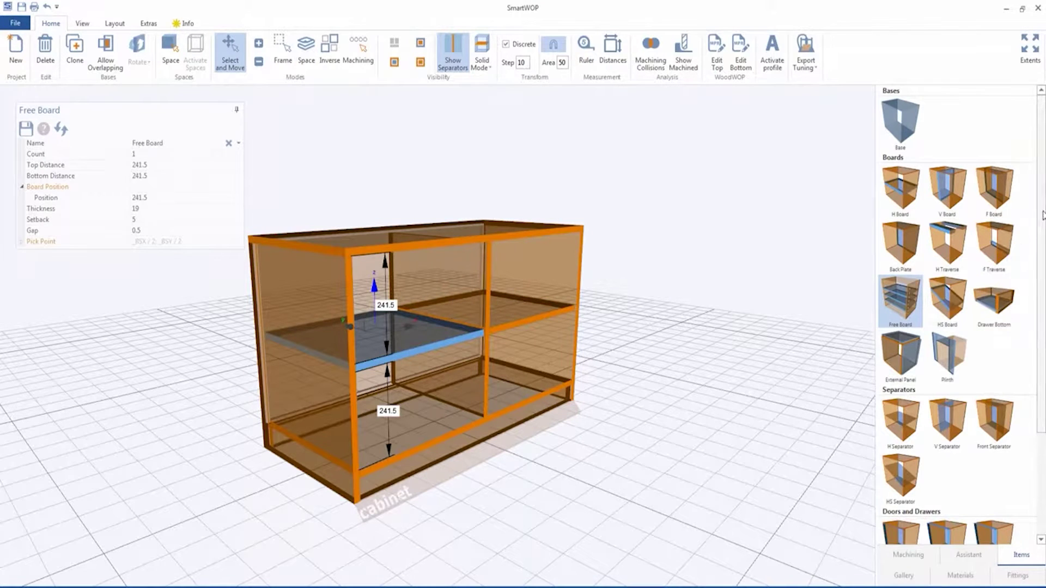
Place an internal door in the left compartment
scroll(1036, 284, down, 3)
scroll(1036, 285, down, 1)
click(899, 406)
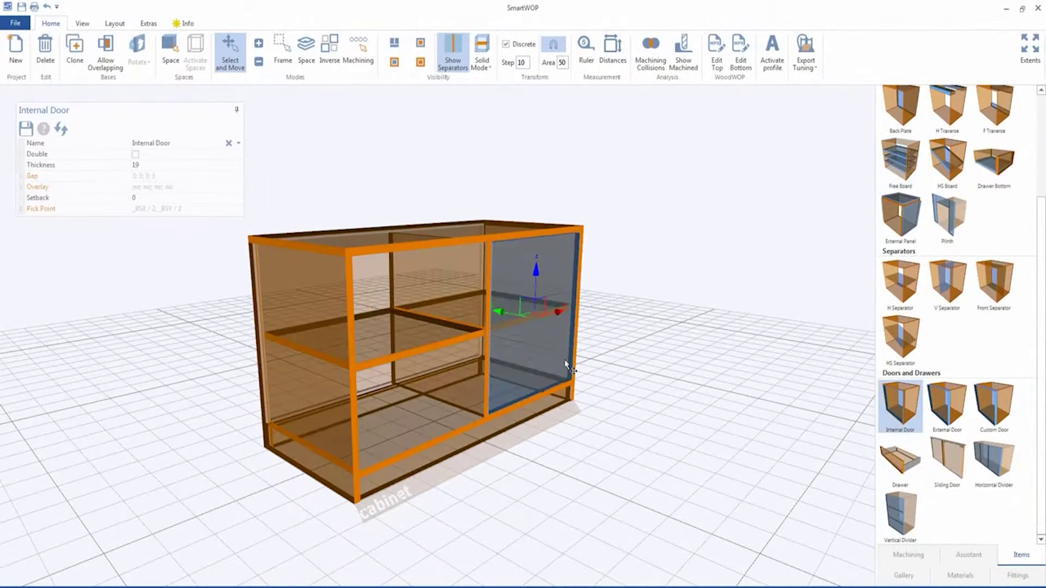
drag(720, 389, 451, 392)
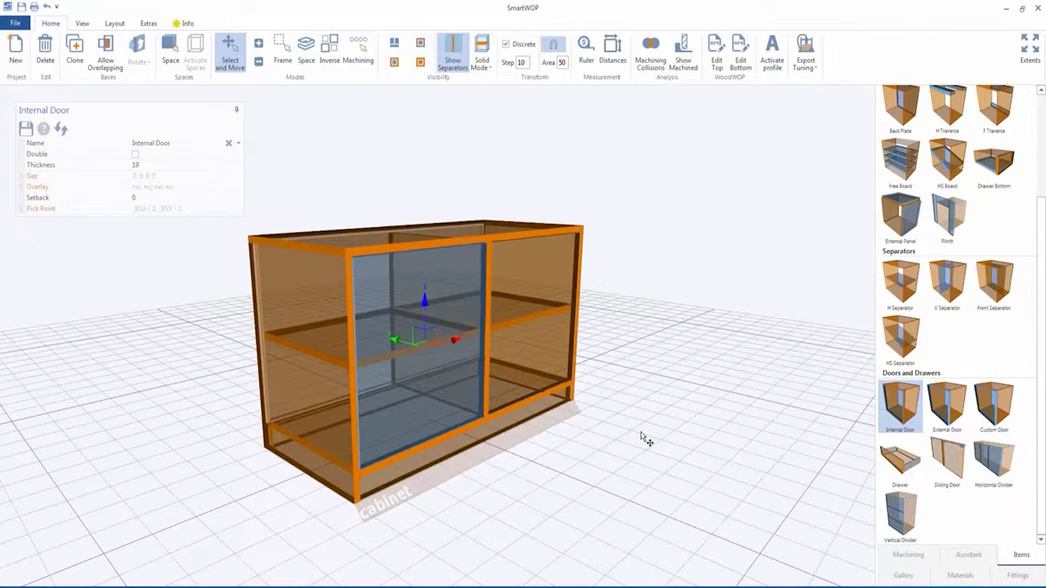
click(898, 558)
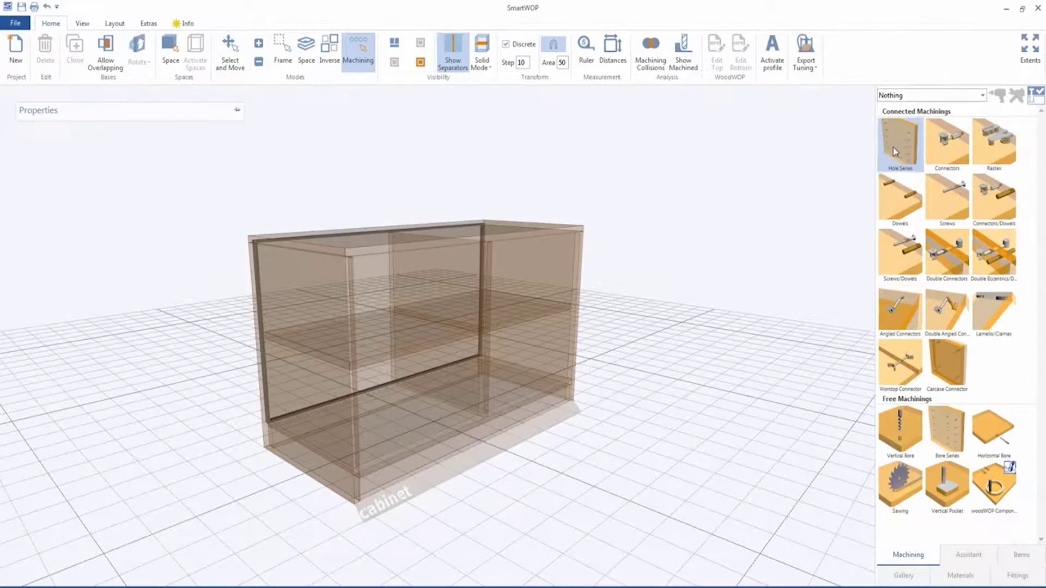
Add shelf-support hole rows to the sides and divider, plus connectors on all edges
drag(898, 151, 571, 321)
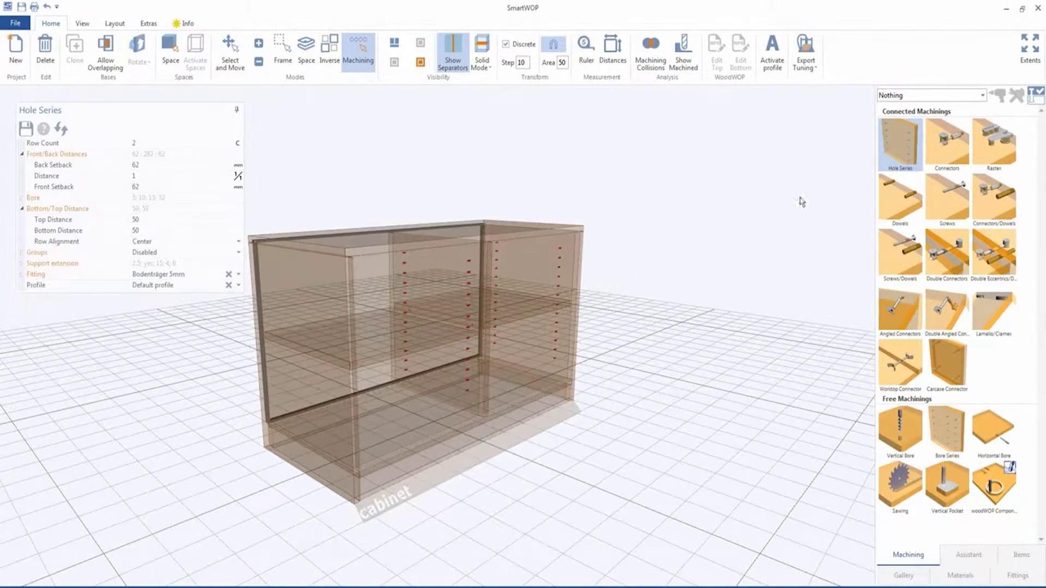
drag(898, 151, 411, 343)
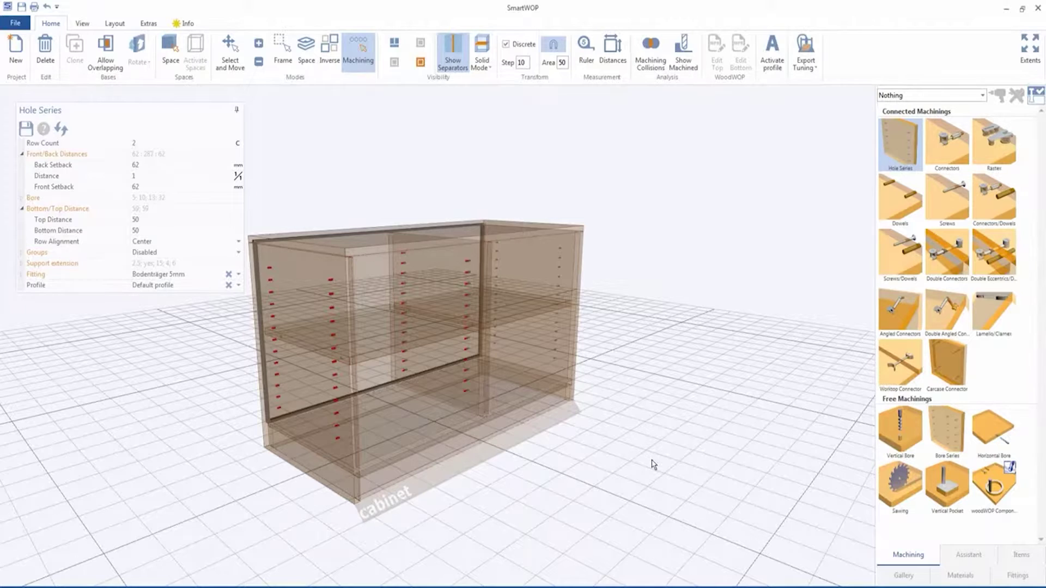
click(948, 155)
click(921, 95)
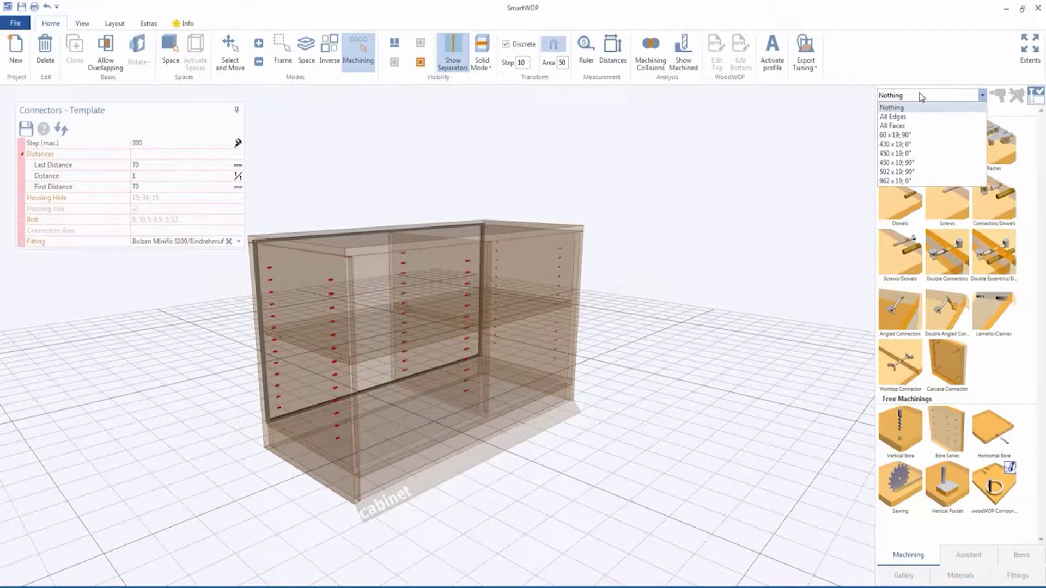
click(911, 118)
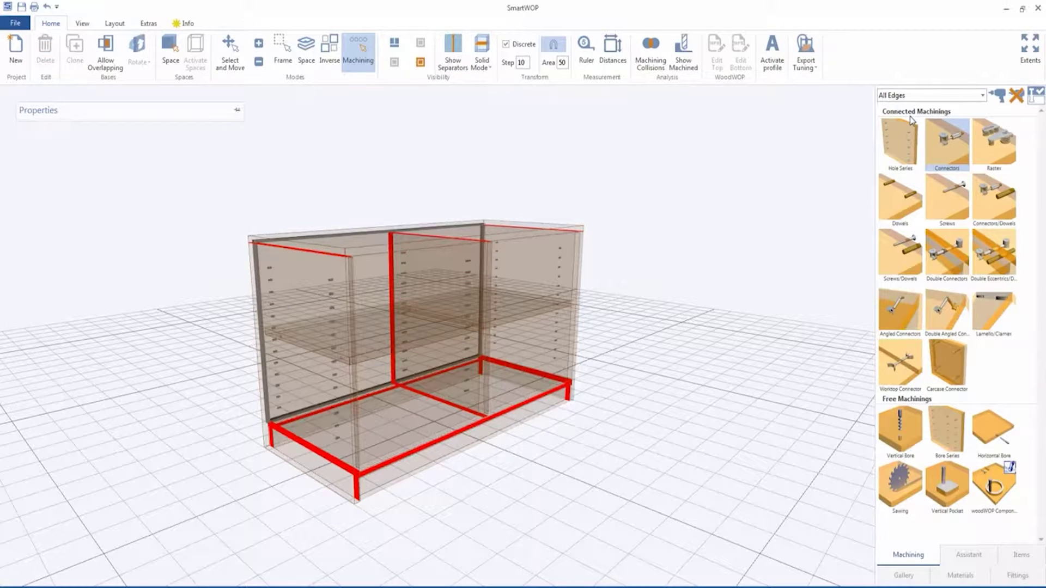
click(1001, 99)
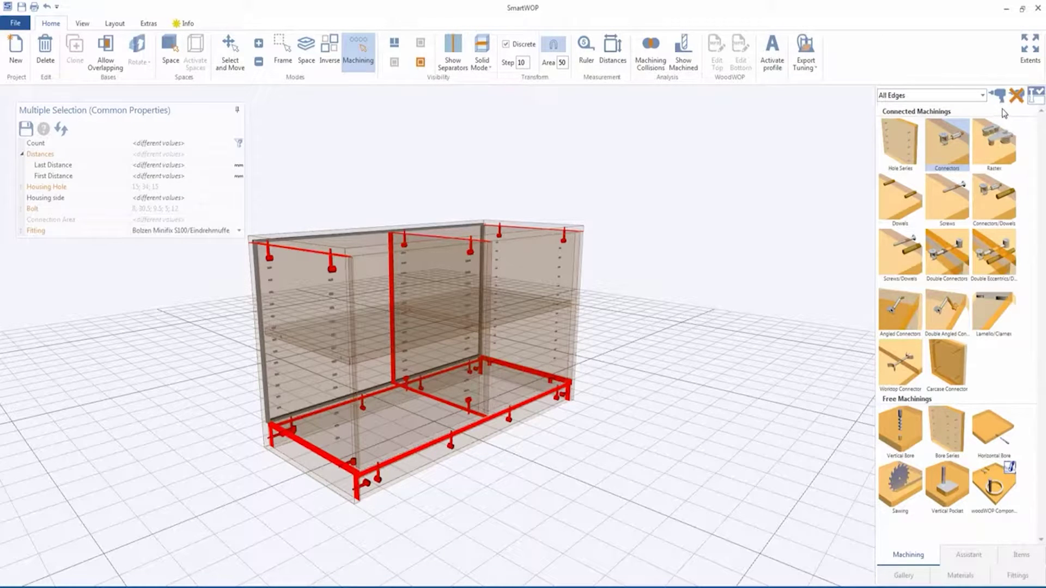
Add favourite Intermat hinges to the doors of both compartments
click(1017, 575)
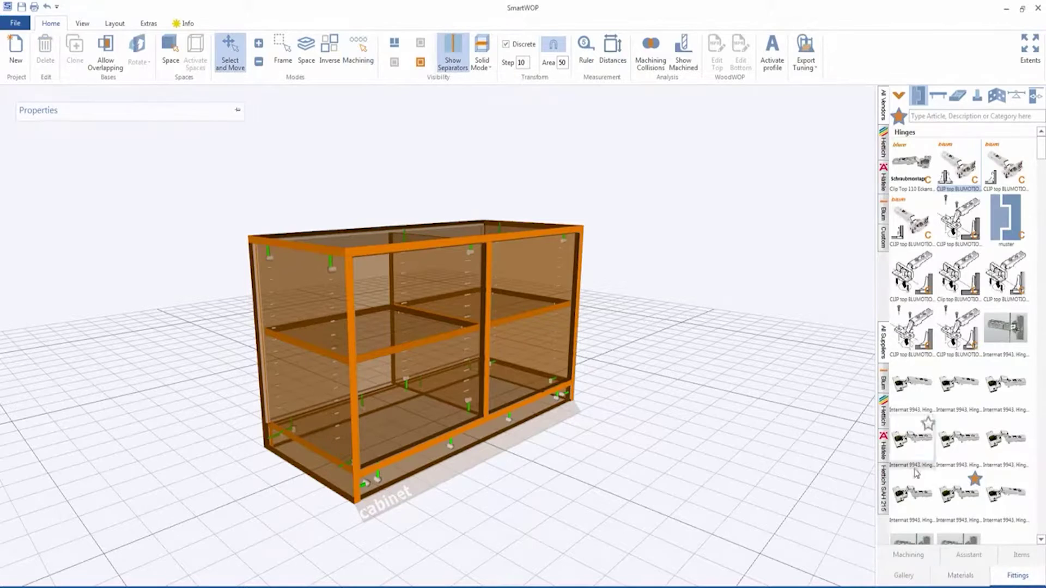
click(904, 116)
drag(911, 232, 576, 282)
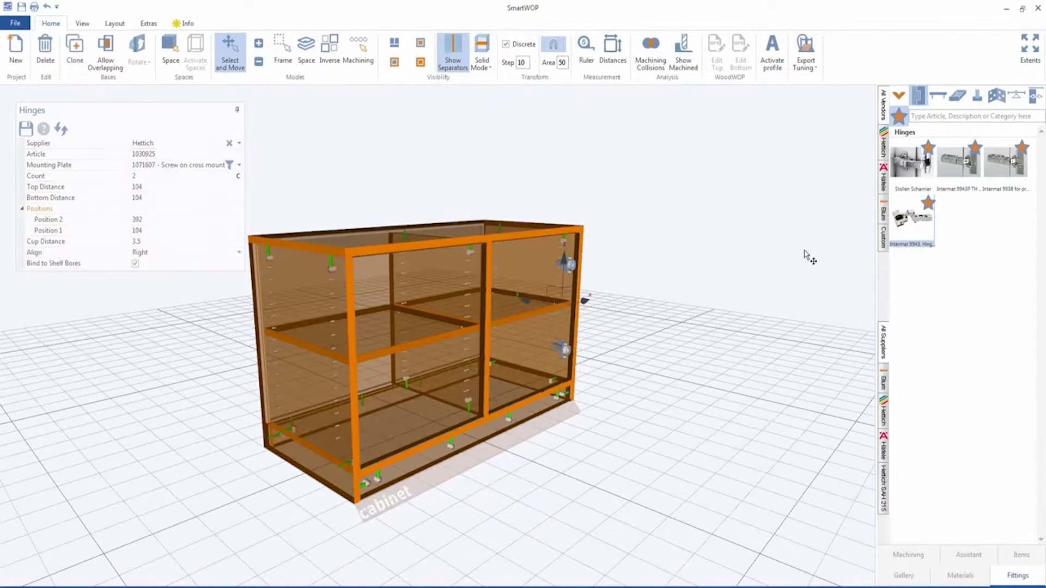
click(402, 319)
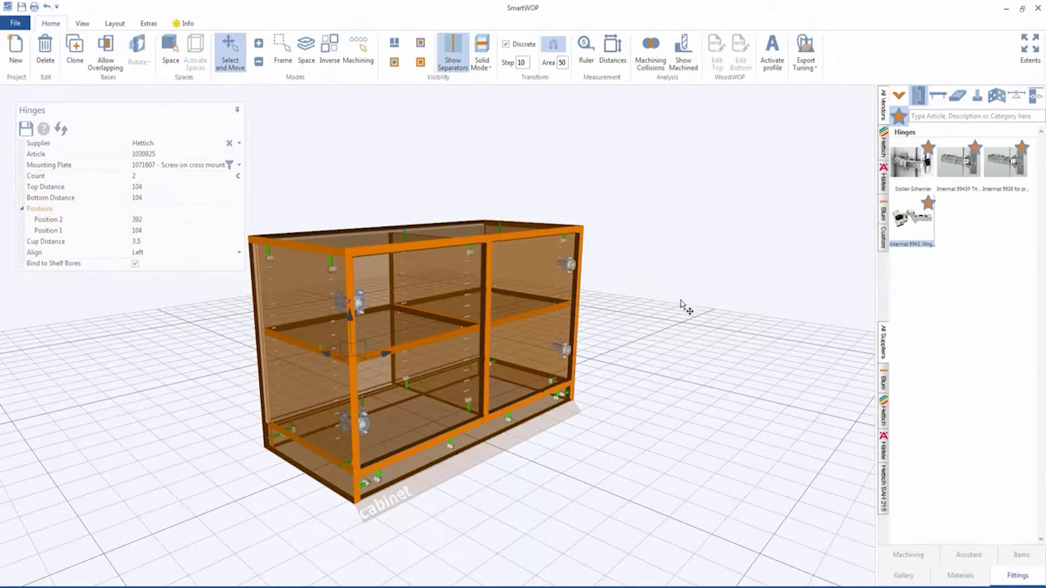
Place a Griff handle on each door beside the central divider
click(937, 97)
mouse_move(1006, 280)
mouse_down()
mouse_move(810, 306)
mouse_move(498, 313)
mouse_move(1005, 289)
mouse_move(468, 333)
mouse_up()
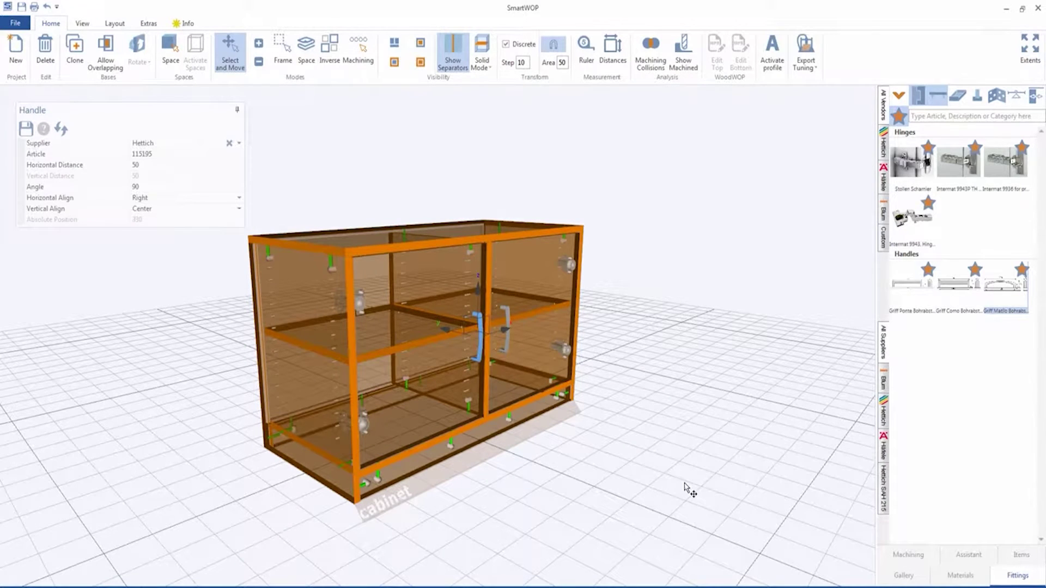
click(627, 452)
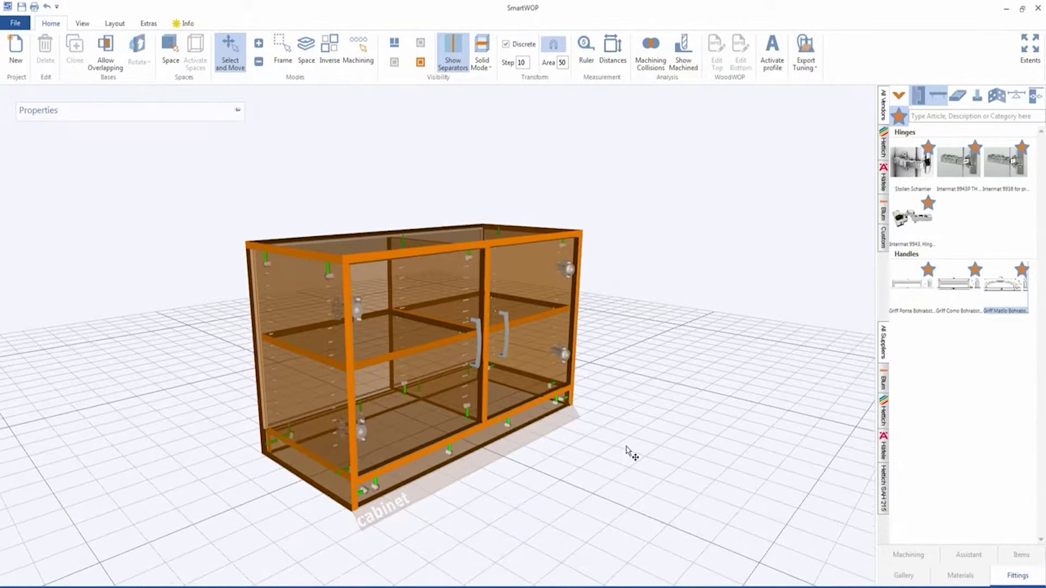
Hide the doors and frame-select the whole cabinet carcass
click(954, 577)
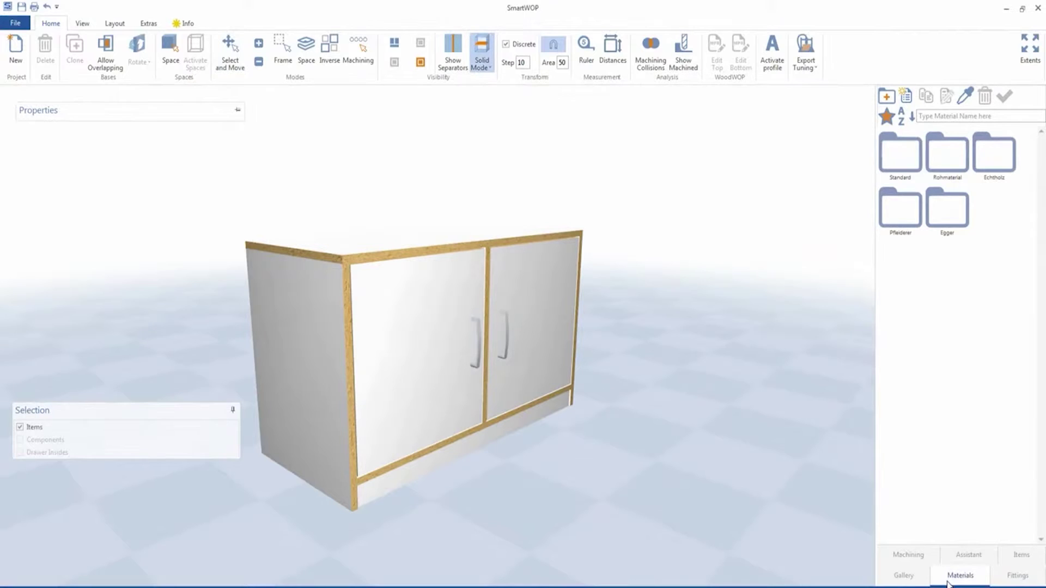
click(394, 42)
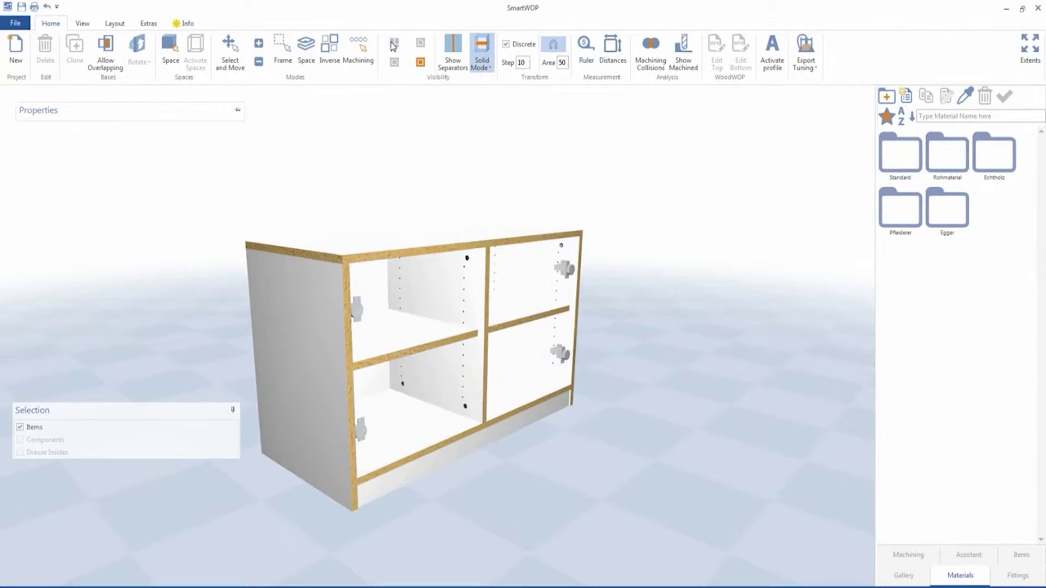
click(284, 60)
drag(206, 200, 680, 544)
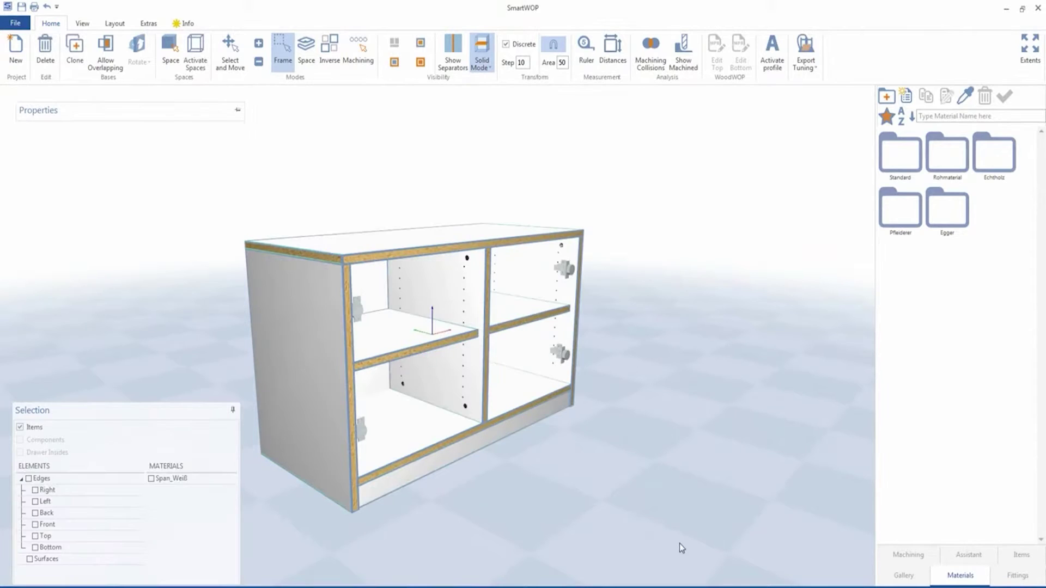
Apply Pfleiderer Uni Dekore Sand to the carcass surfaces and right, left and front edges
click(900, 207)
click(899, 270)
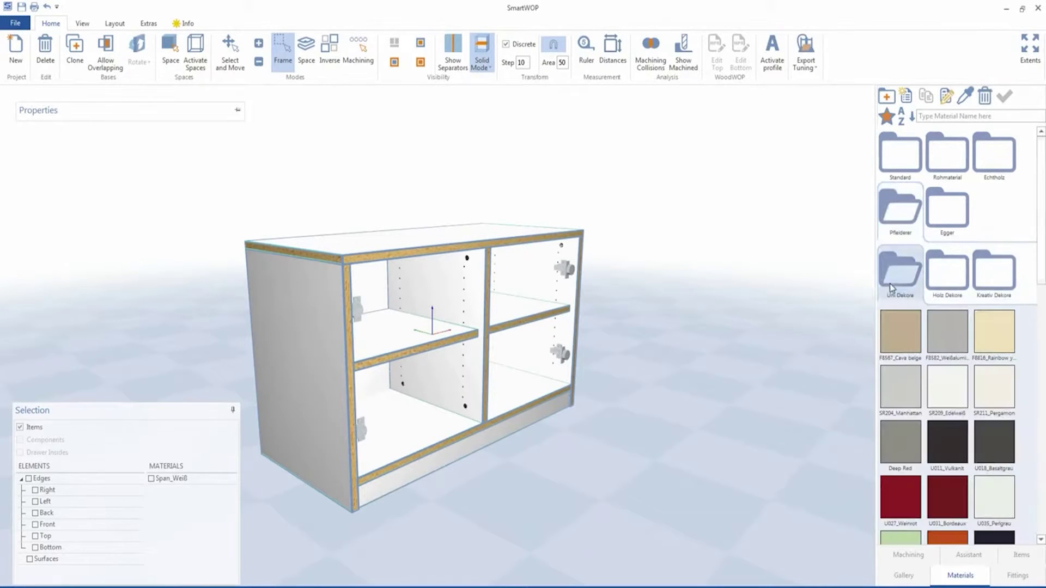
drag(1042, 224, 1042, 474)
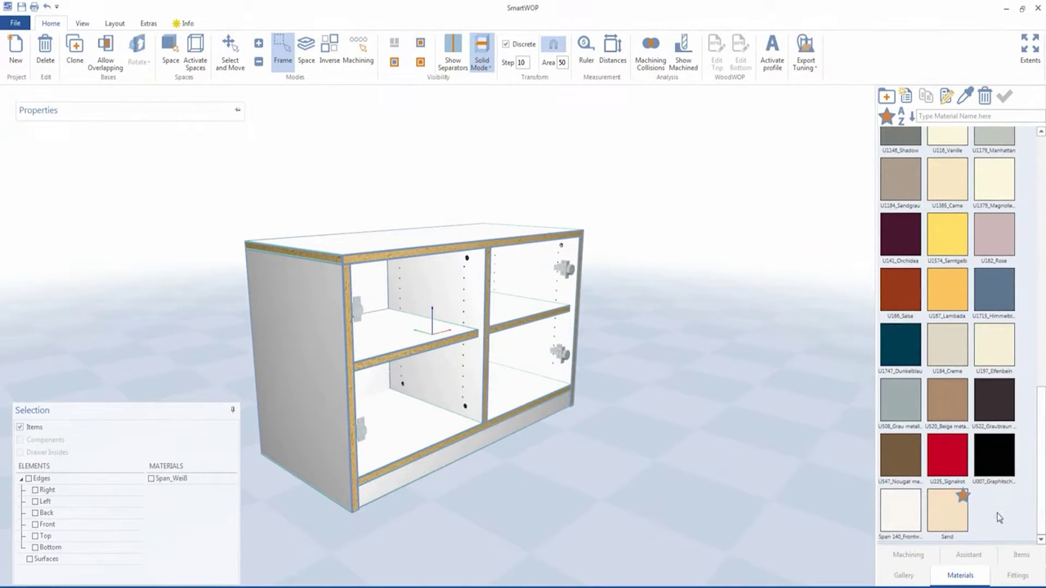
click(953, 522)
click(38, 491)
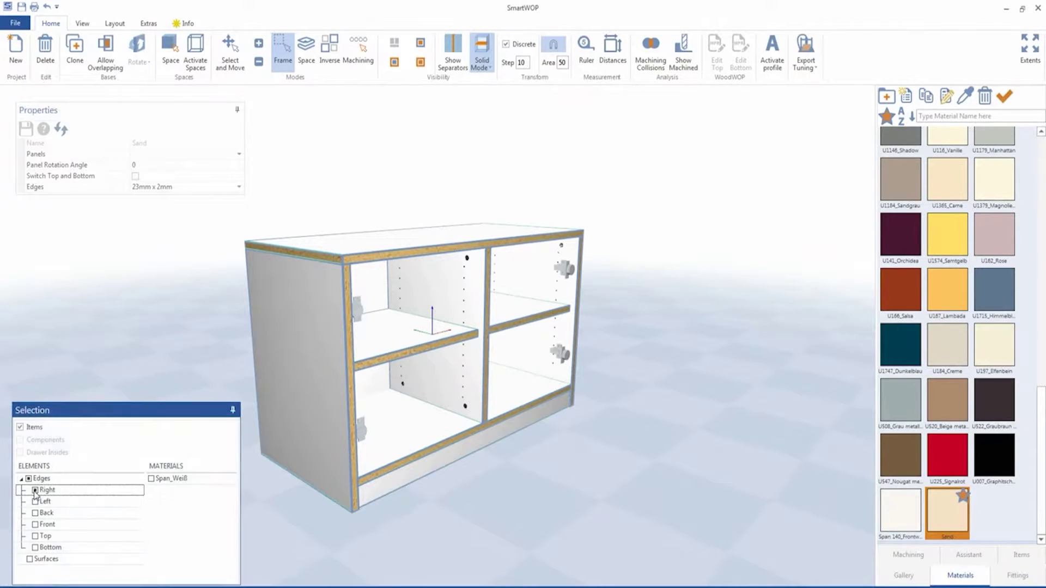
click(35, 502)
click(35, 524)
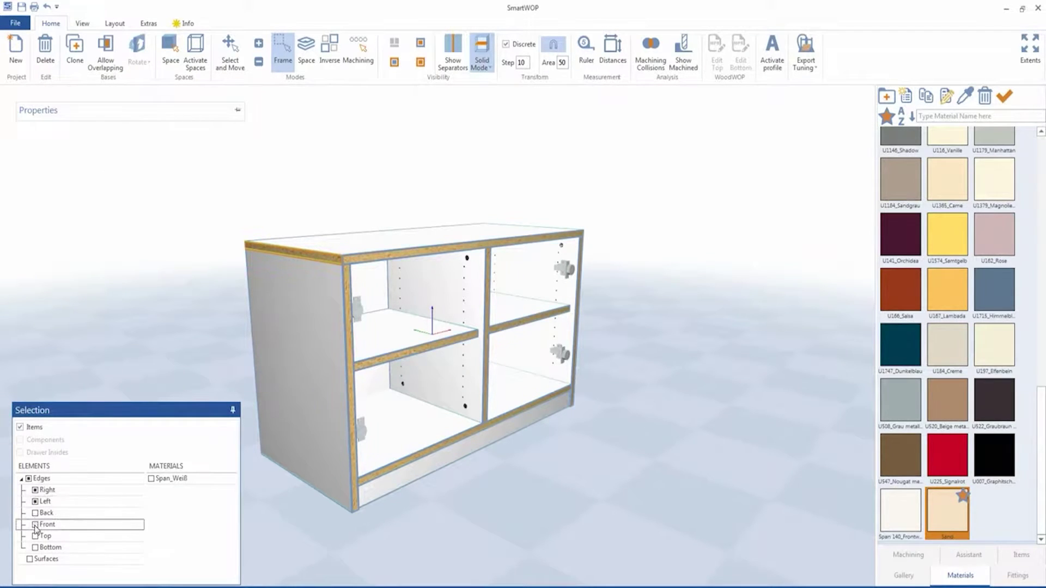
click(30, 560)
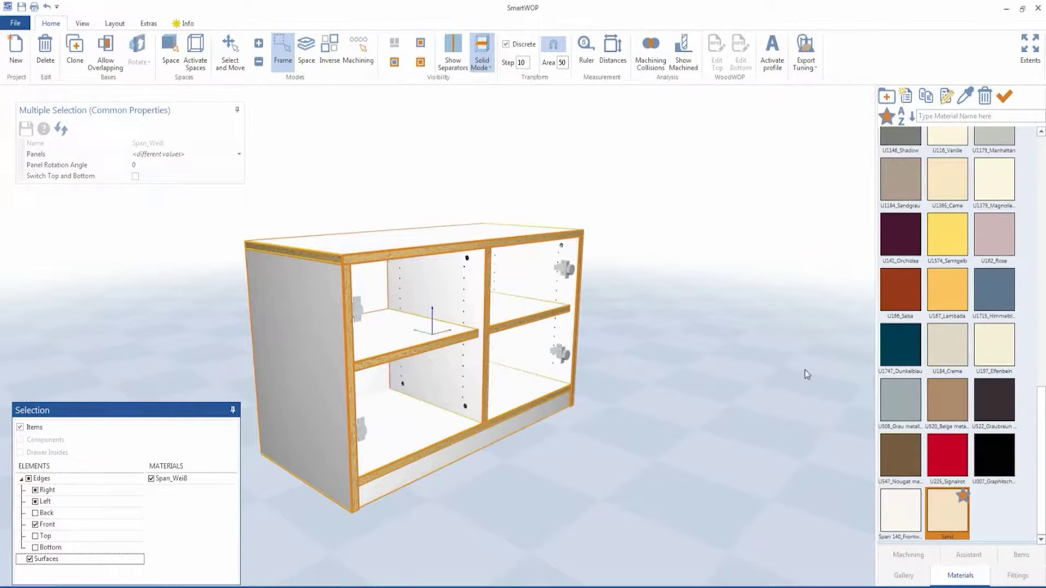
click(1006, 97)
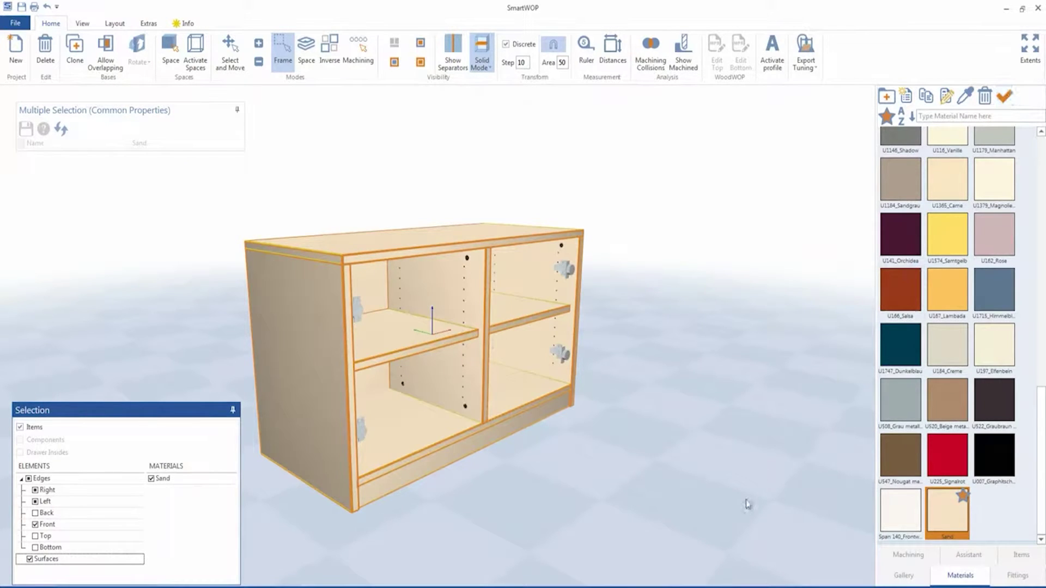
Select the plinth panel at the bottom front
click(647, 494)
click(449, 458)
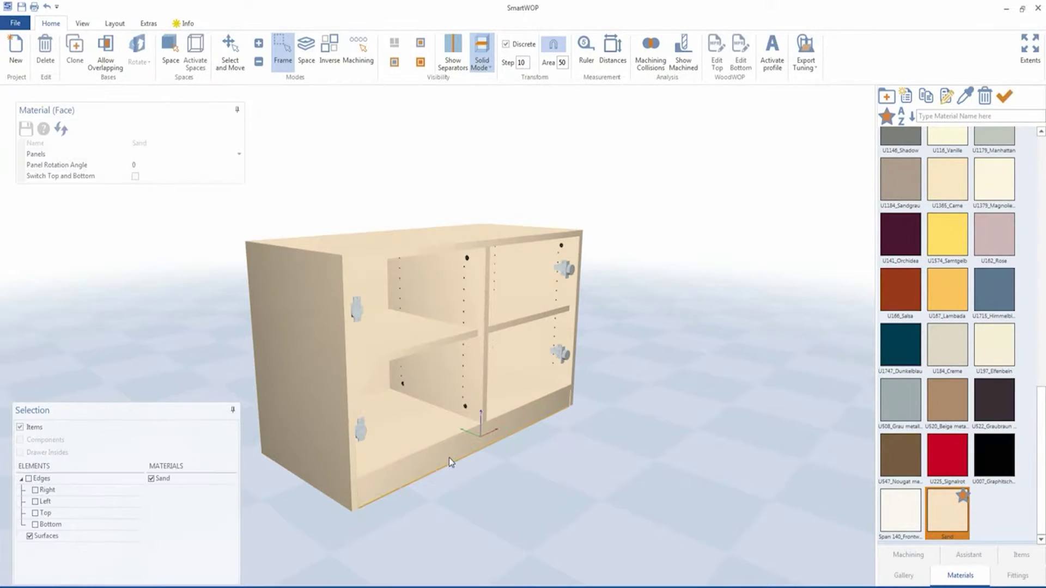
drag(1042, 429, 1042, 176)
Give the plinth a Holz Dekore Rosewood finish with panel rotation angle 90
click(963, 269)
scroll(963, 269, down, 10)
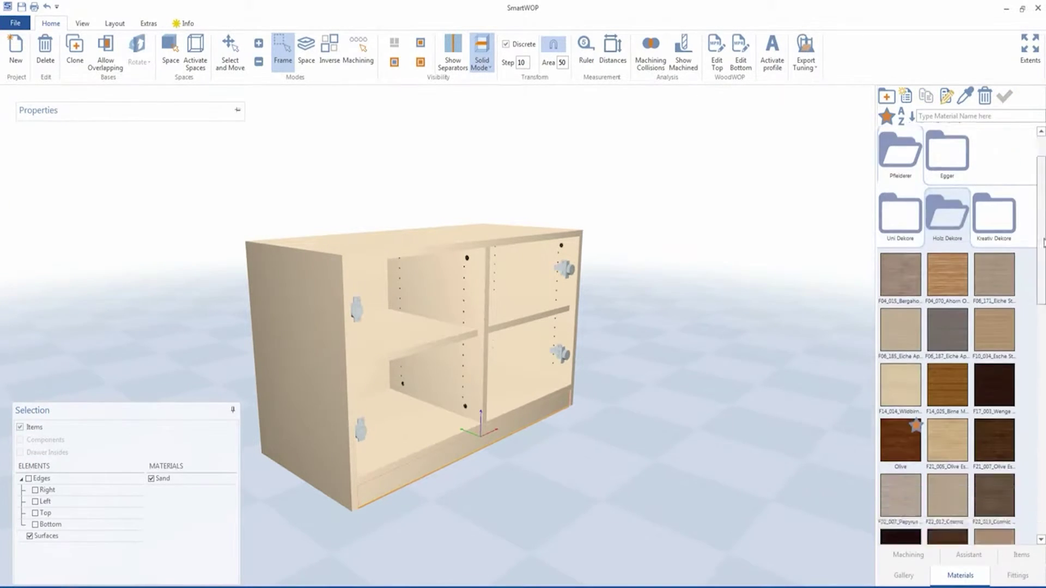
click(1008, 467)
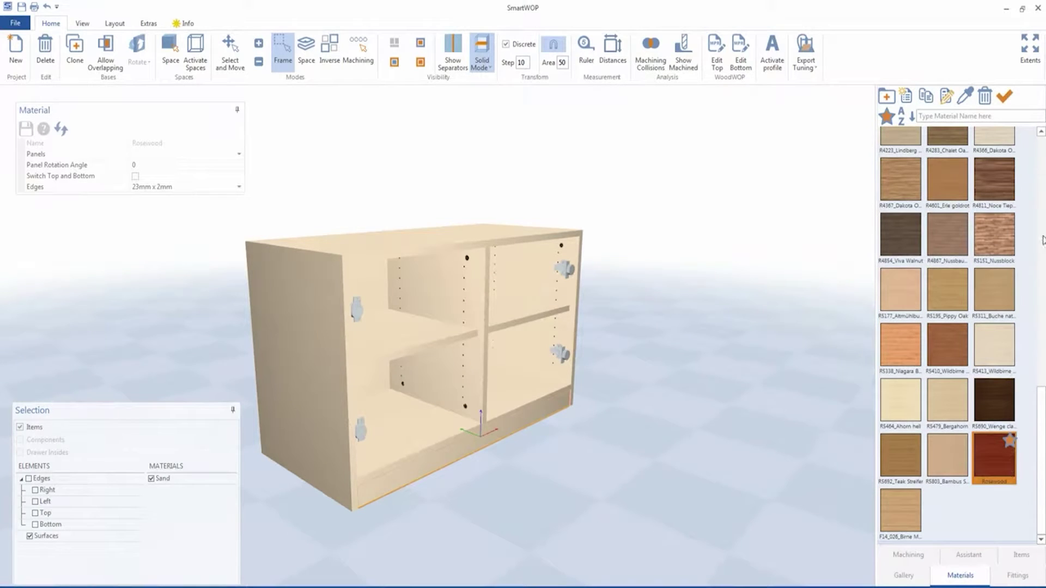
click(1004, 96)
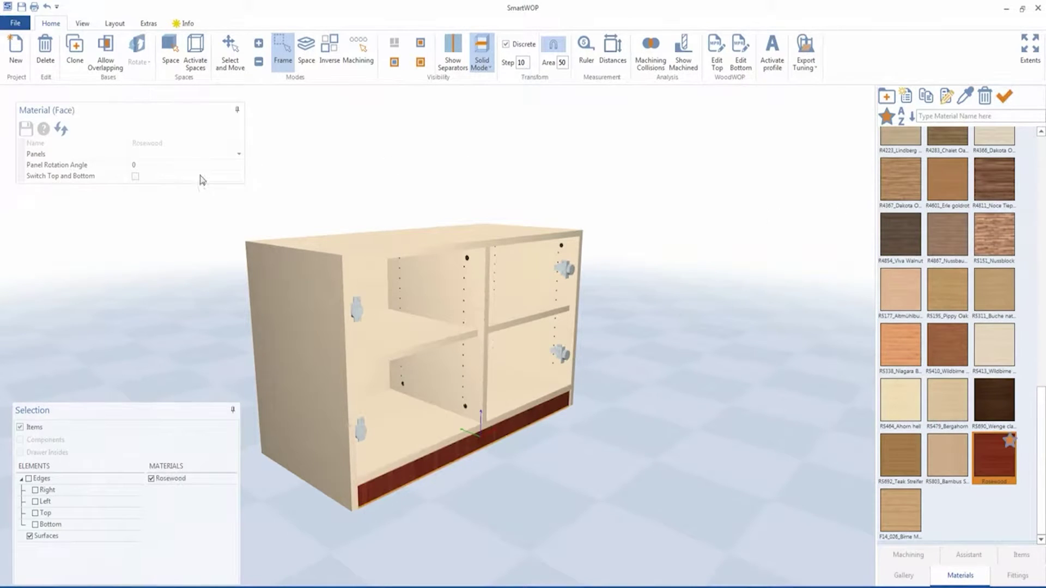
click(154, 165)
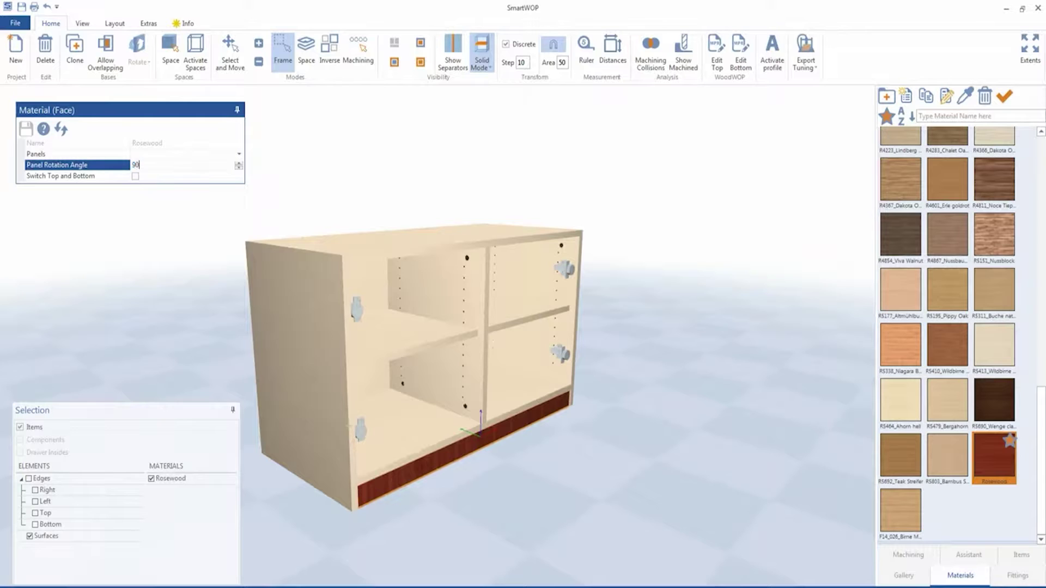
click(625, 477)
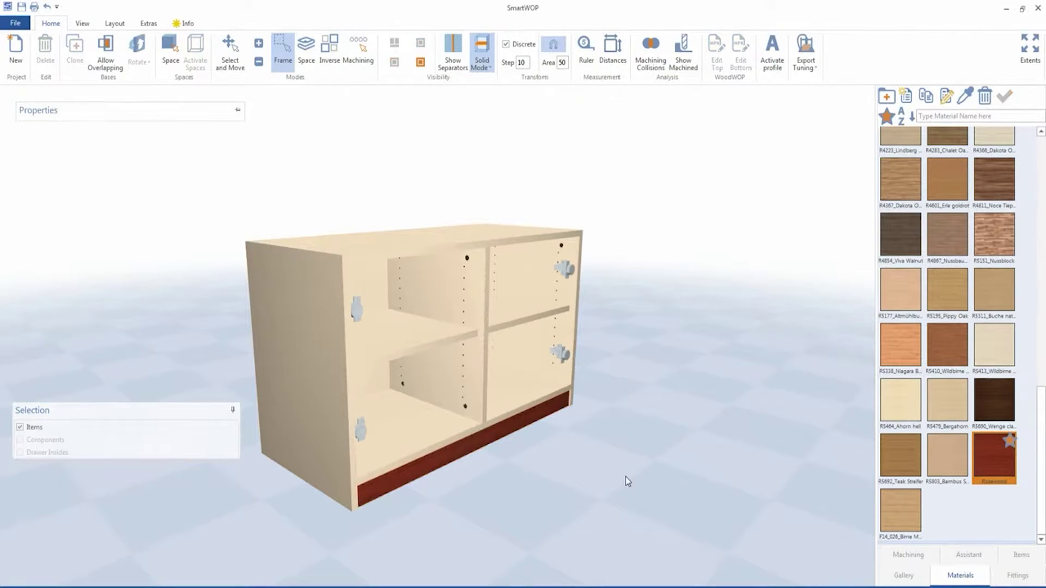
Show the doors again and apply Rosewood to both doors, including all their edges
click(421, 63)
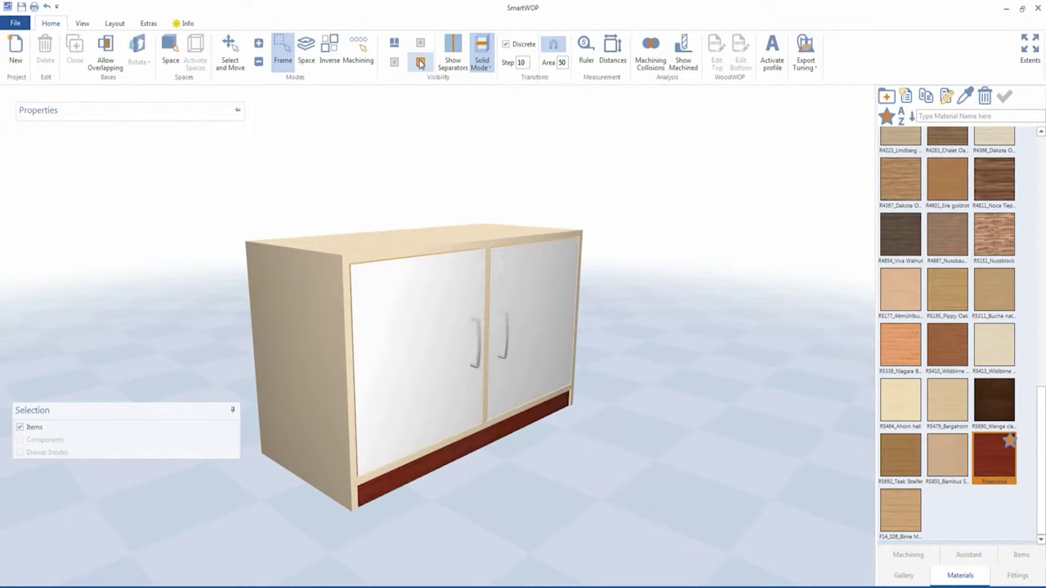
click(559, 290)
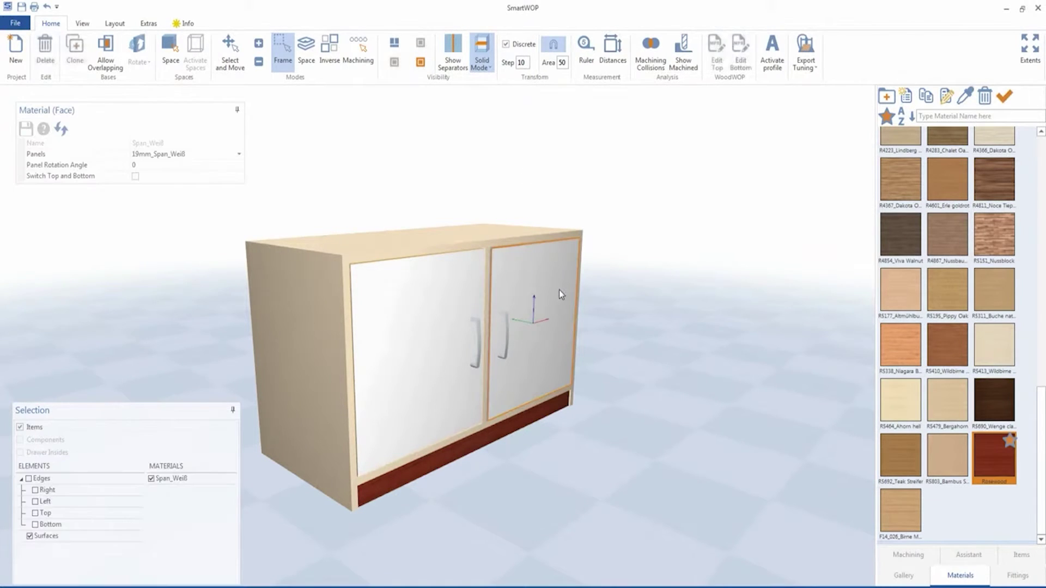
ctrl+click(419, 341)
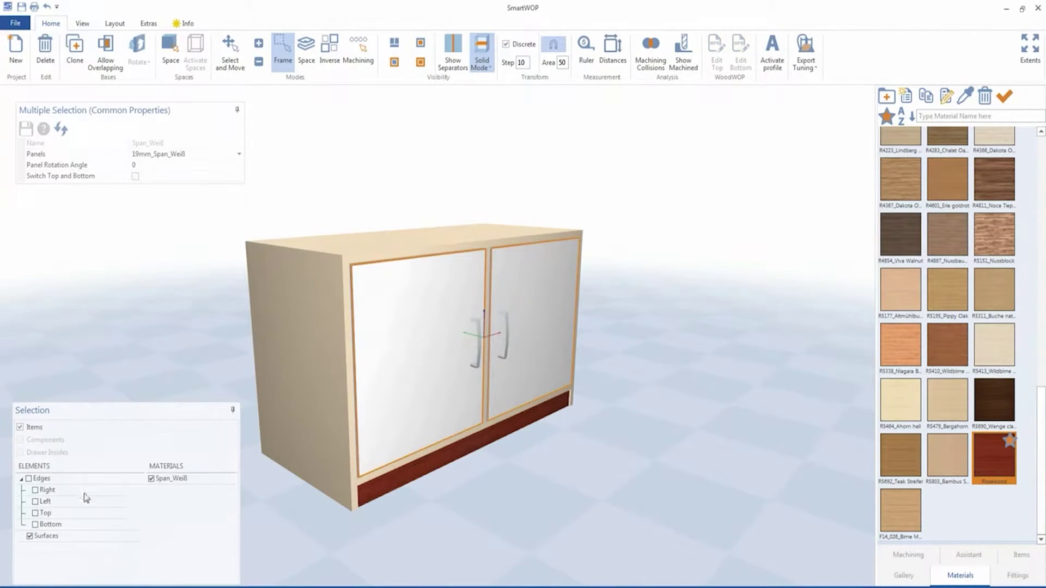
click(29, 478)
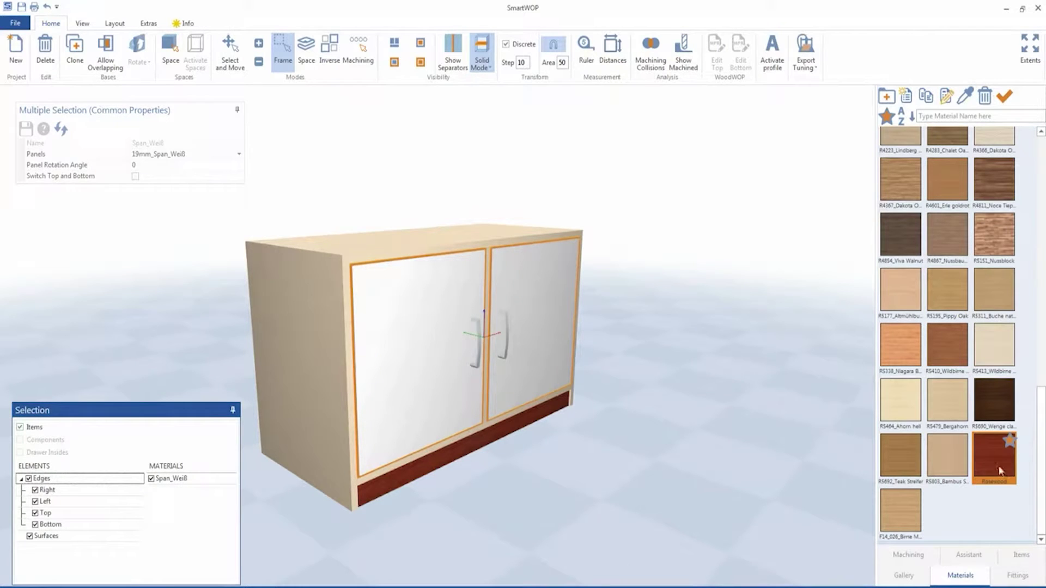
click(975, 483)
click(1004, 97)
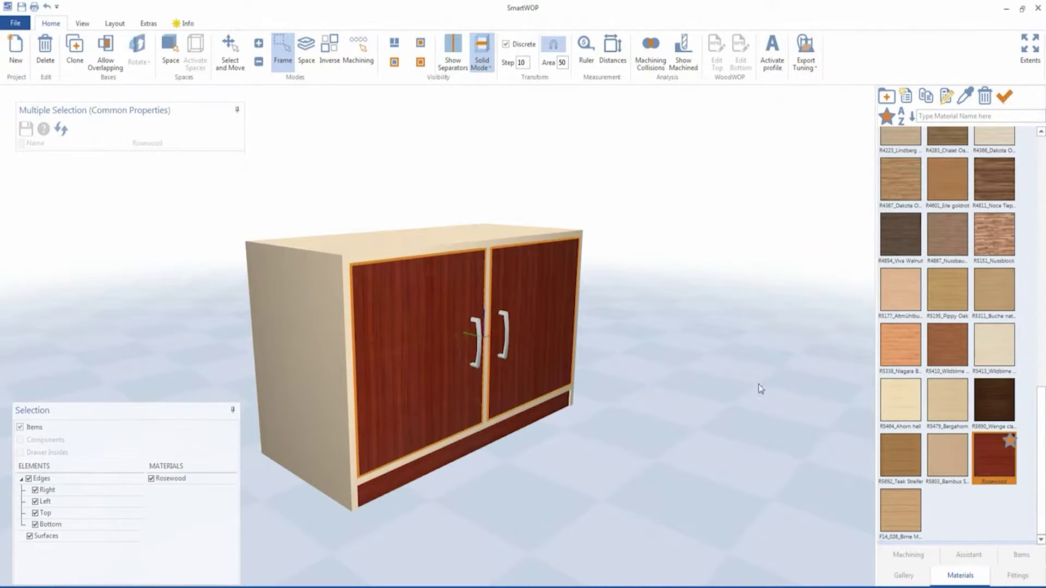
click(685, 477)
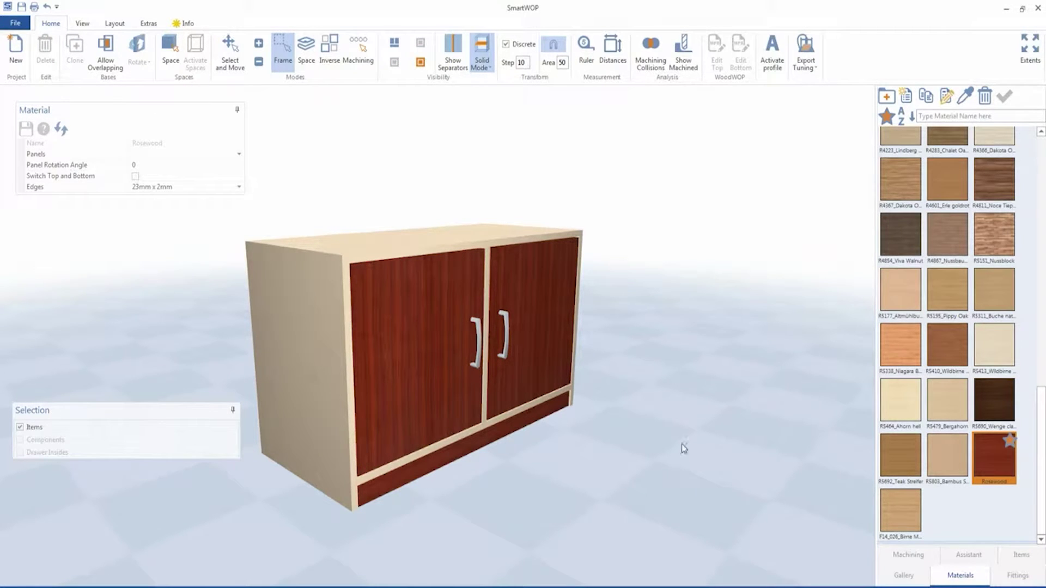
drag(194, 219, 662, 555)
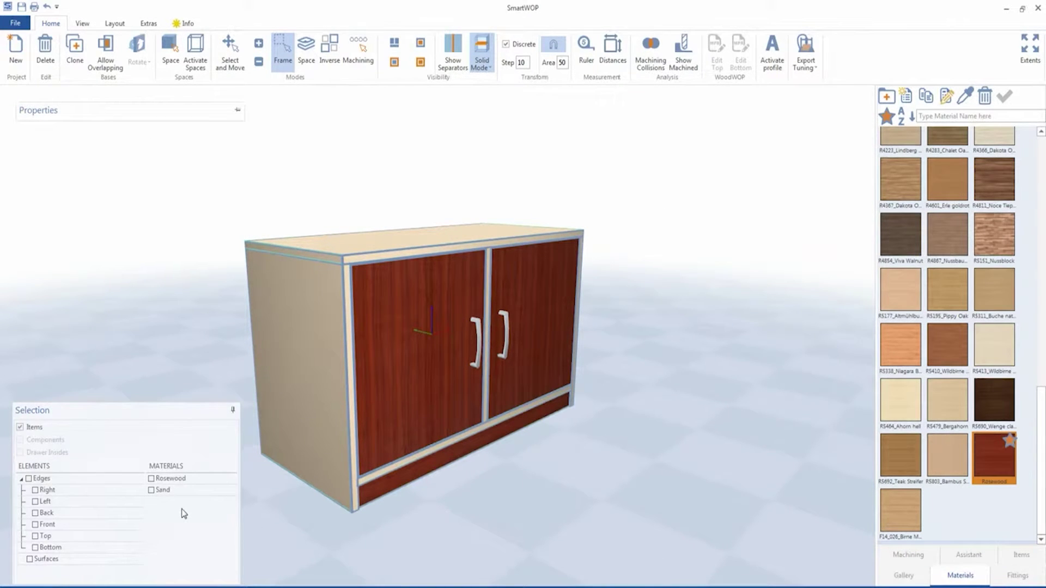
Replace Sand with Olive wood on every Sand-finished carcass part
click(152, 490)
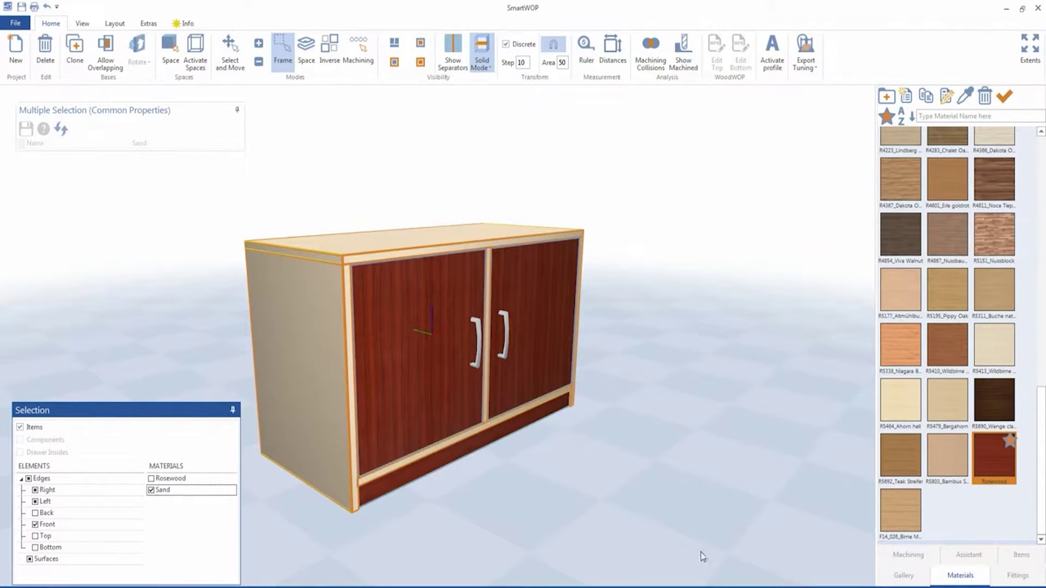
drag(1041, 493, 1043, 321)
mouse_move(963, 311)
click(895, 263)
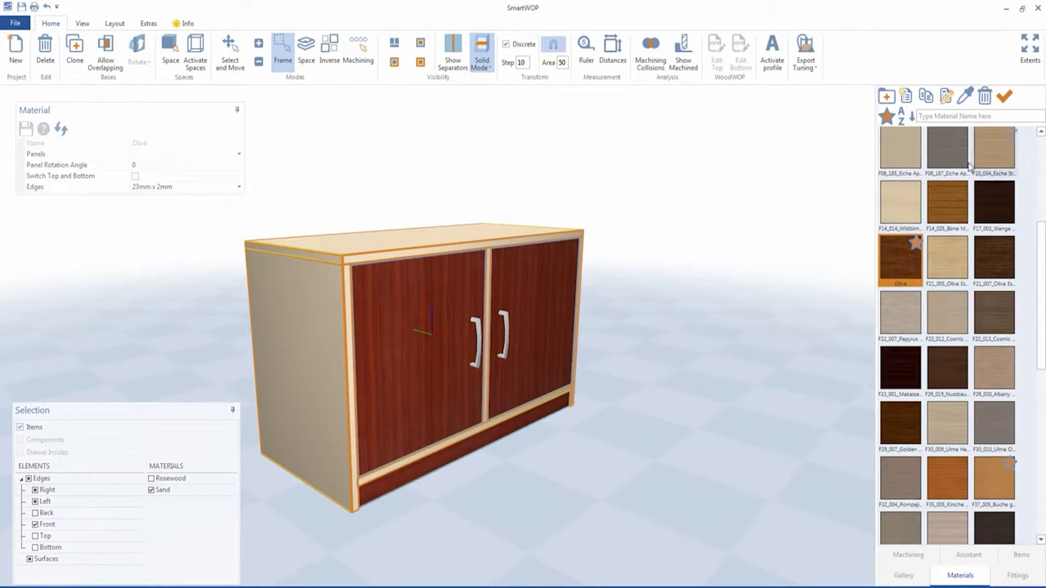
click(1004, 98)
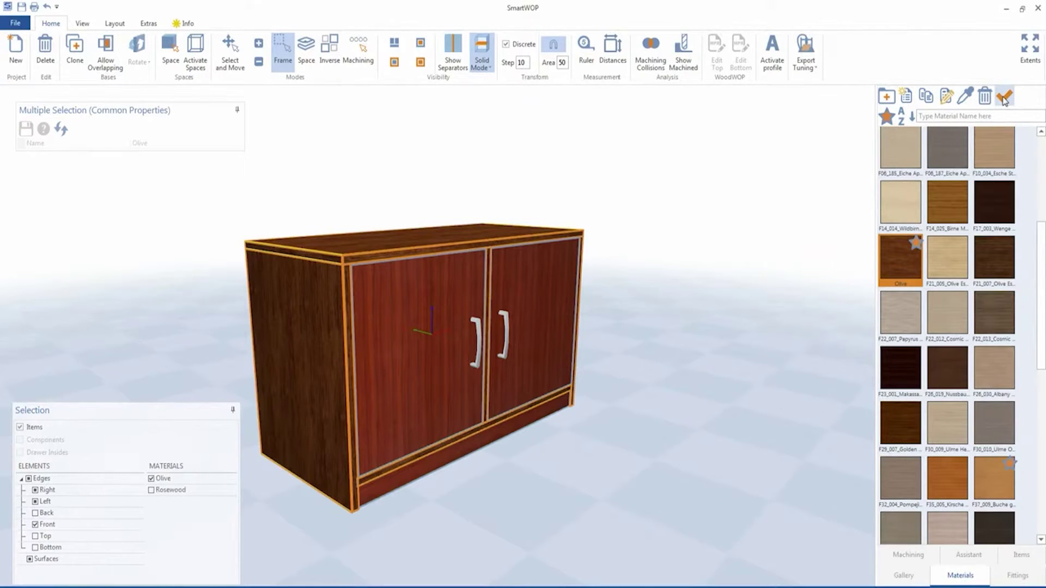
click(692, 463)
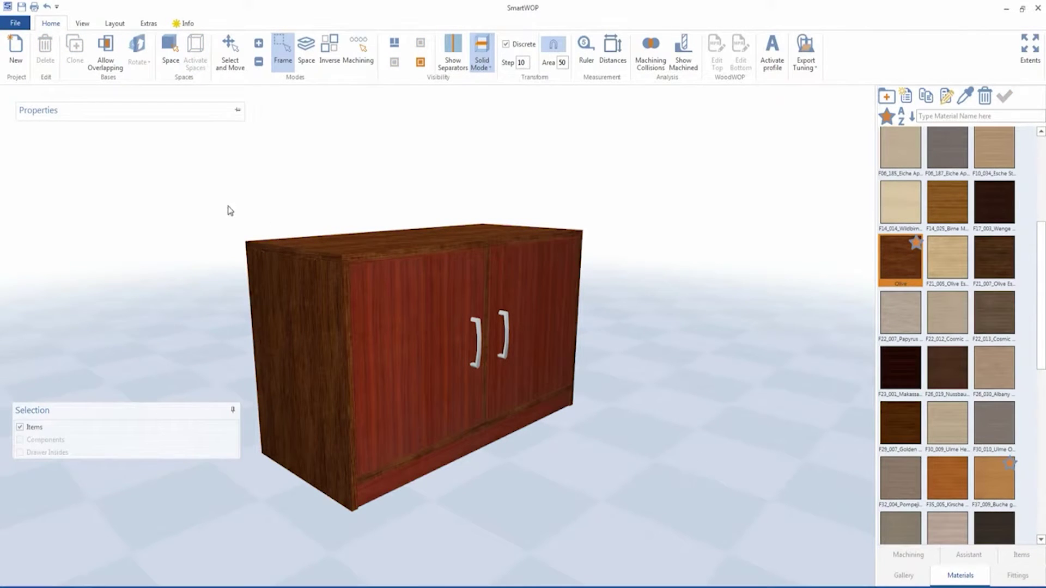
drag(155, 155, 696, 553)
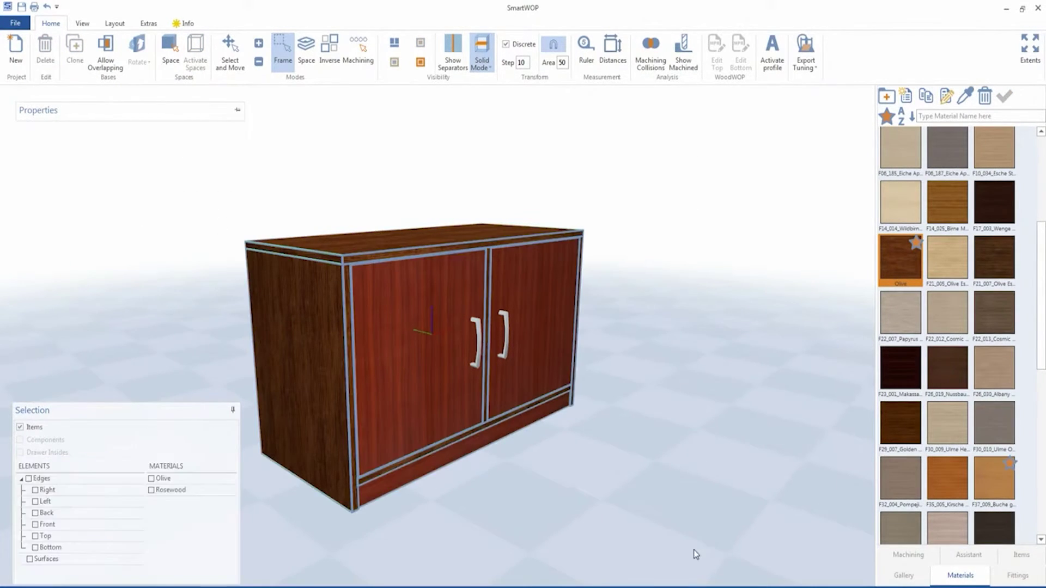
Switch all Rosewood-finished parts to the Uni Dekore Deep Red colour
click(152, 490)
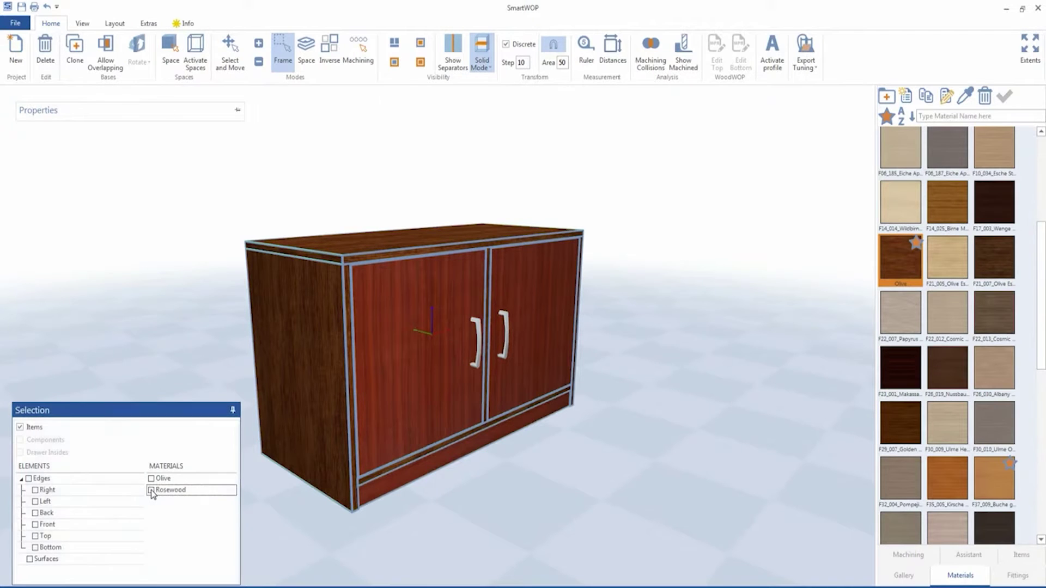
drag(1042, 348, 1041, 262)
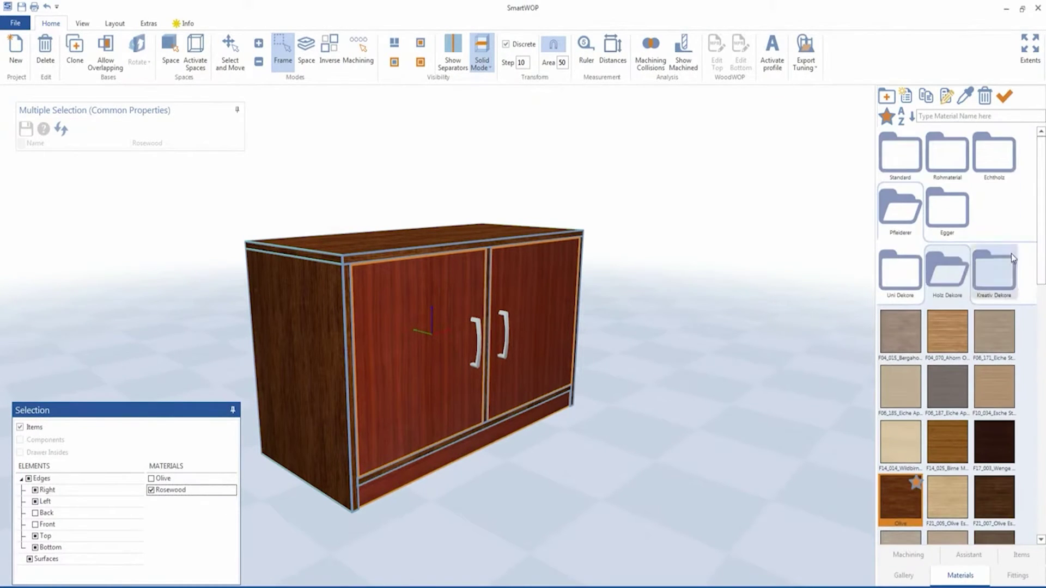
click(900, 269)
click(945, 496)
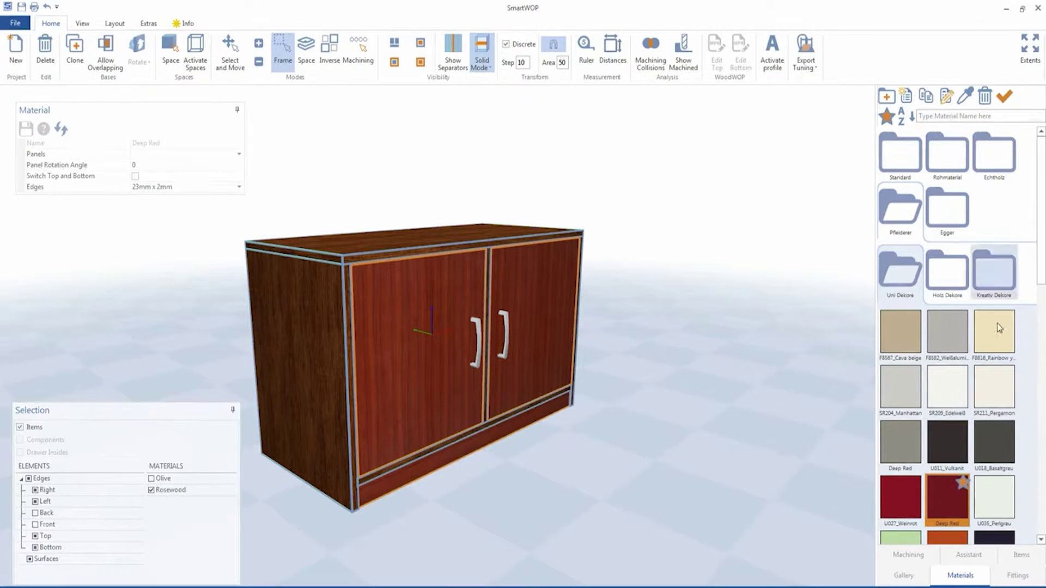
click(1003, 97)
click(671, 440)
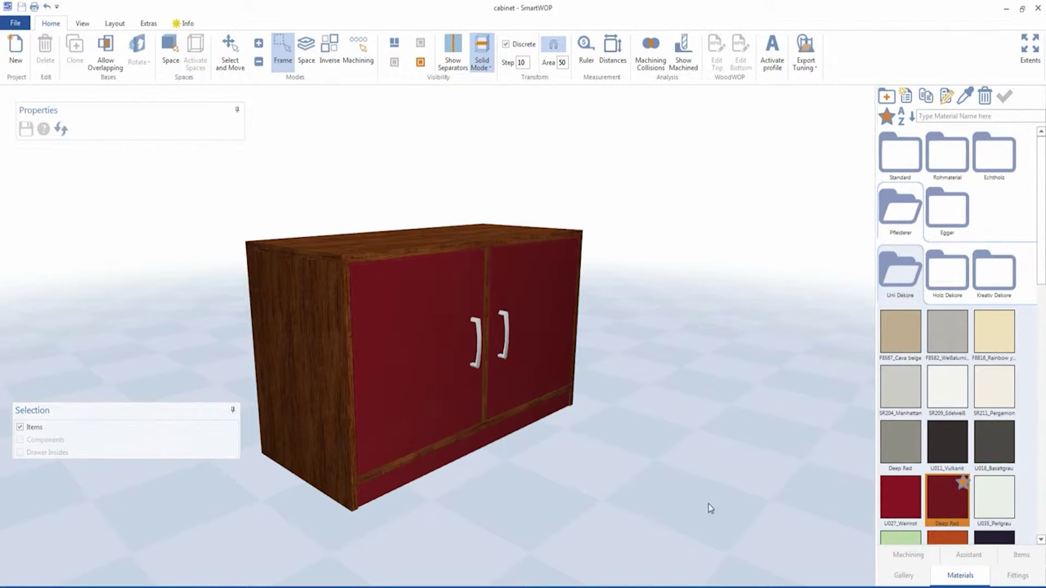
Save the project as a SmartWOP Project named 'cabinet' in Video_projects
click(16, 23)
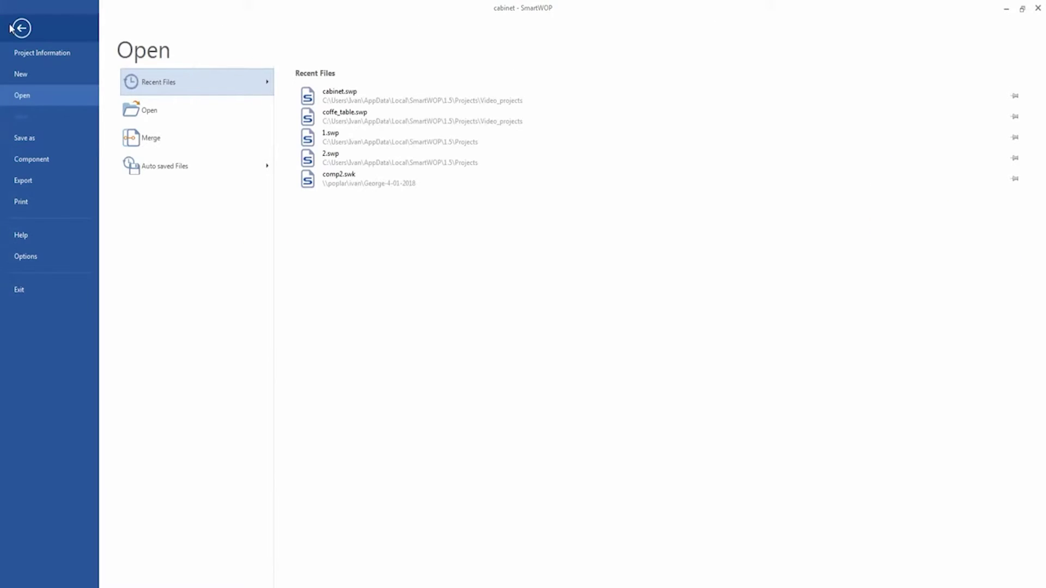
click(36, 142)
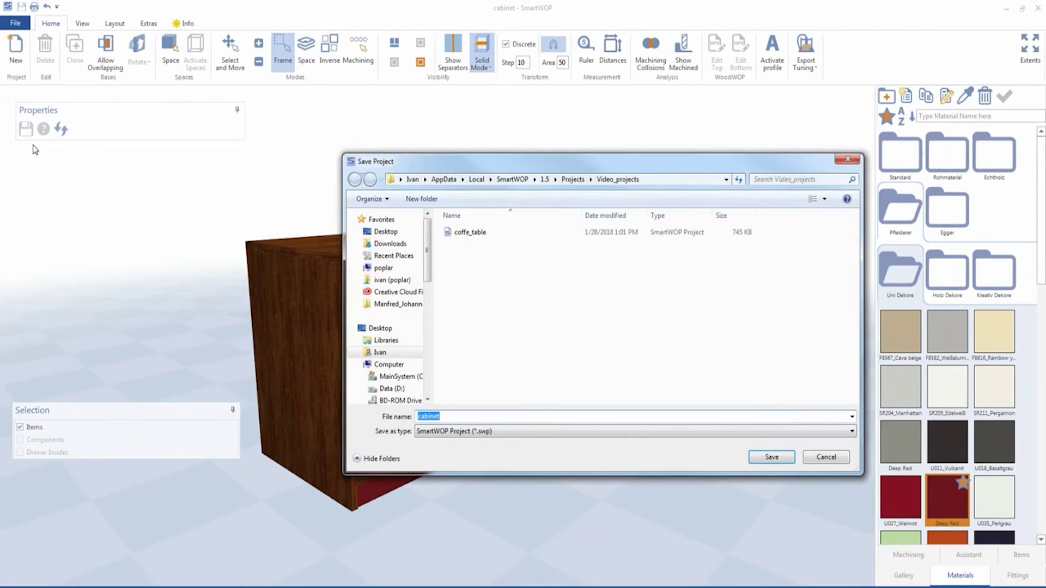
click(766, 459)
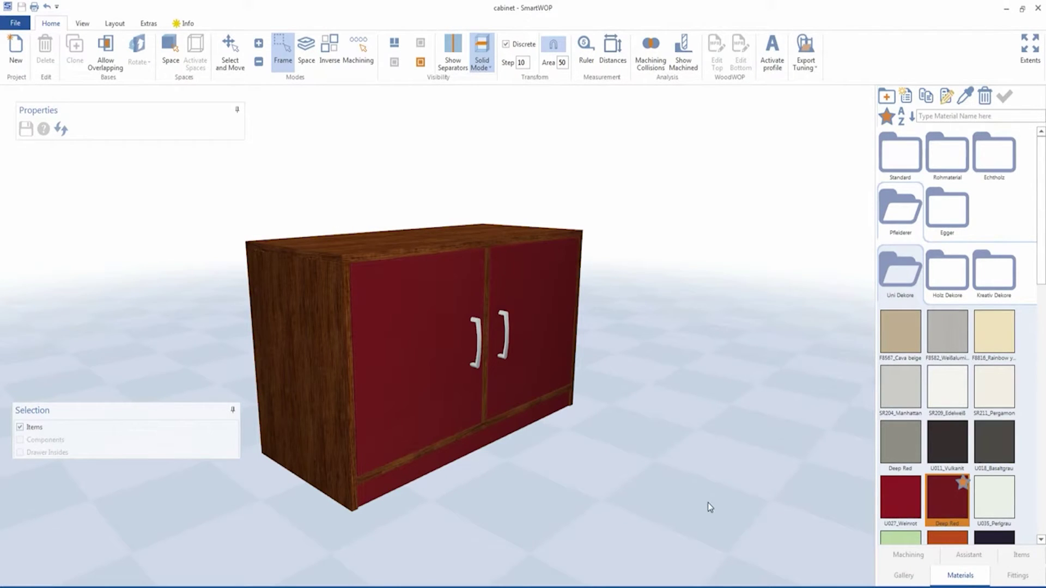
Export the material list as 'cabinet' and scroll through its Deep Red and Olive parts in Excel
click(16, 23)
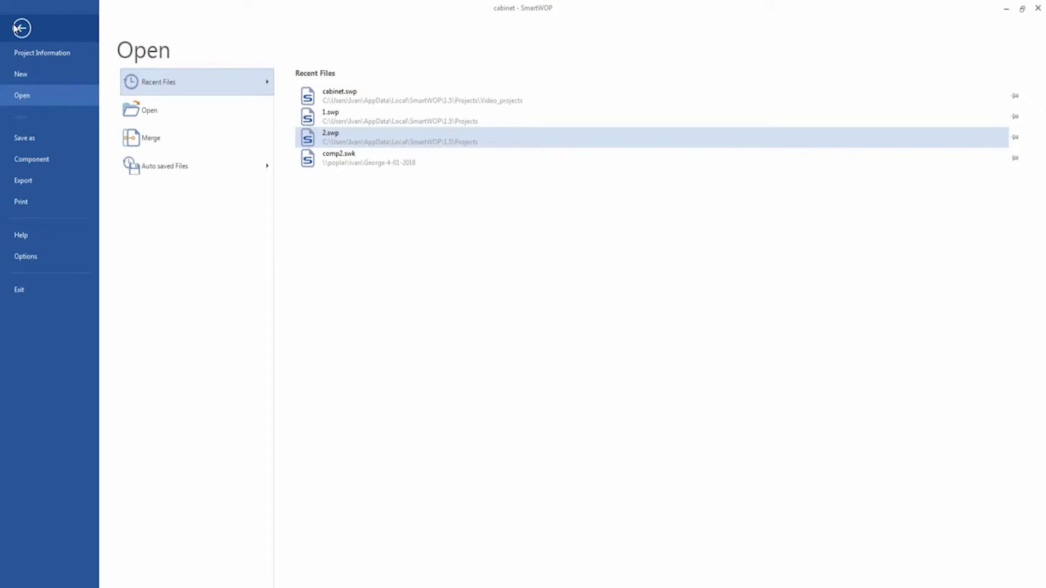
click(37, 179)
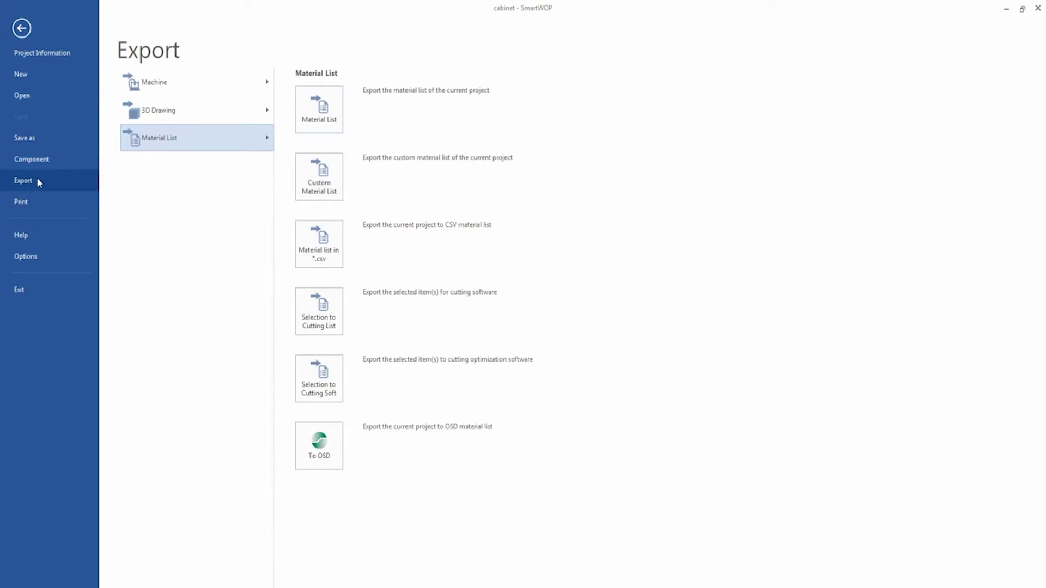
click(317, 117)
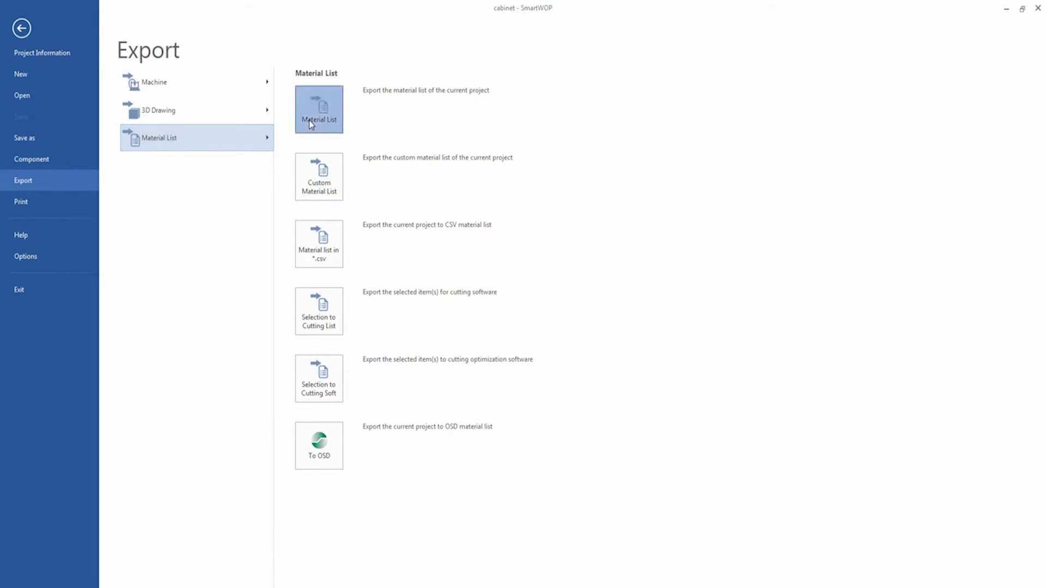
click(766, 457)
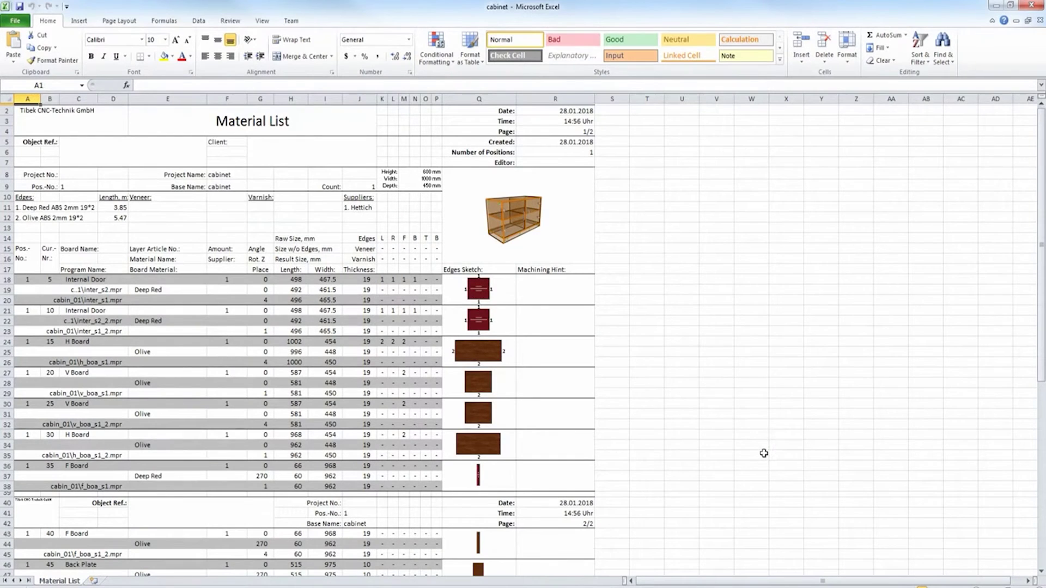
drag(1042, 196, 1043, 280)
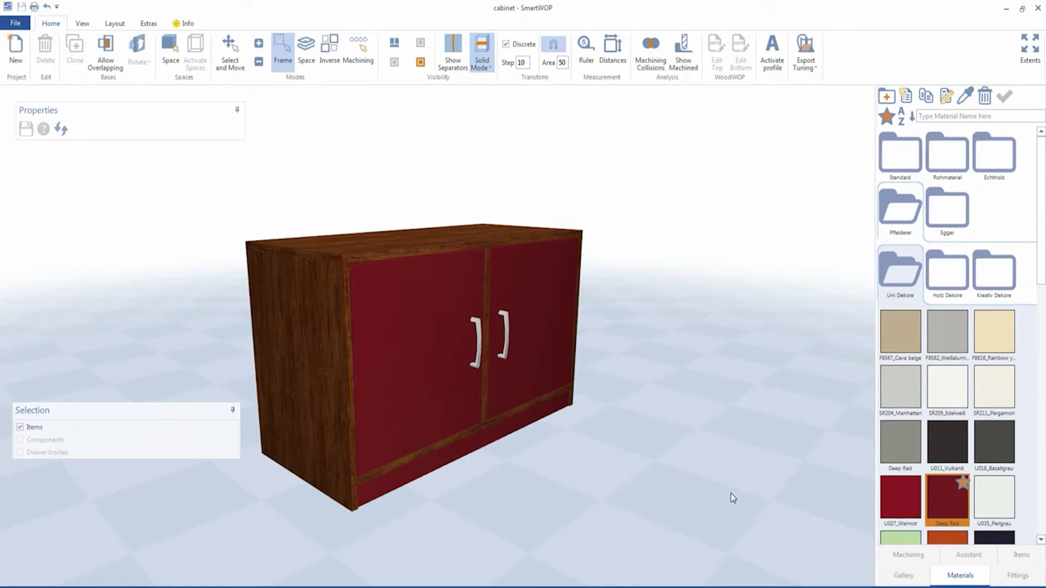
Export all parts as machine programs to the selected folder
click(14, 23)
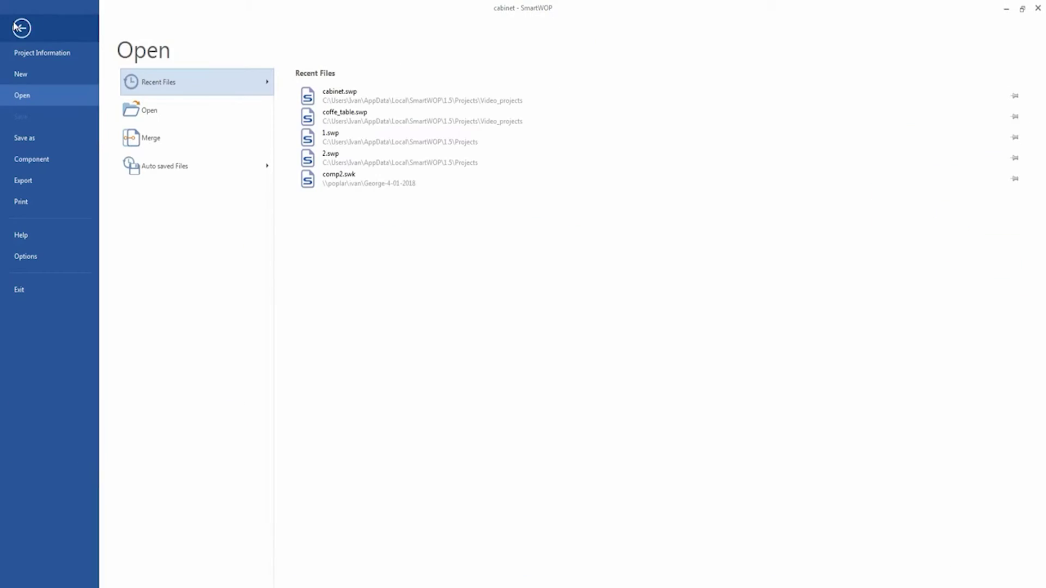
click(41, 182)
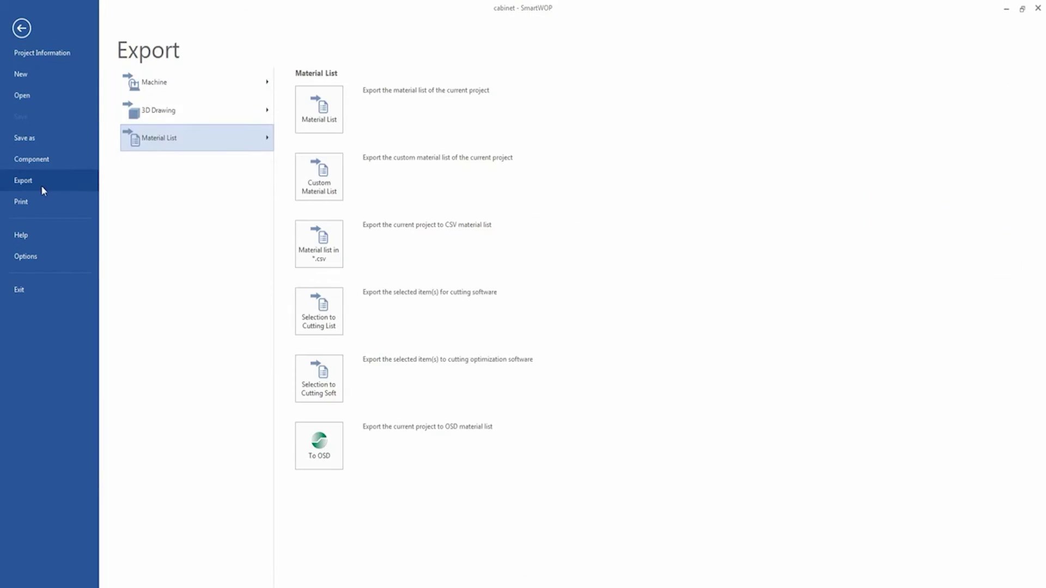
click(167, 82)
click(316, 178)
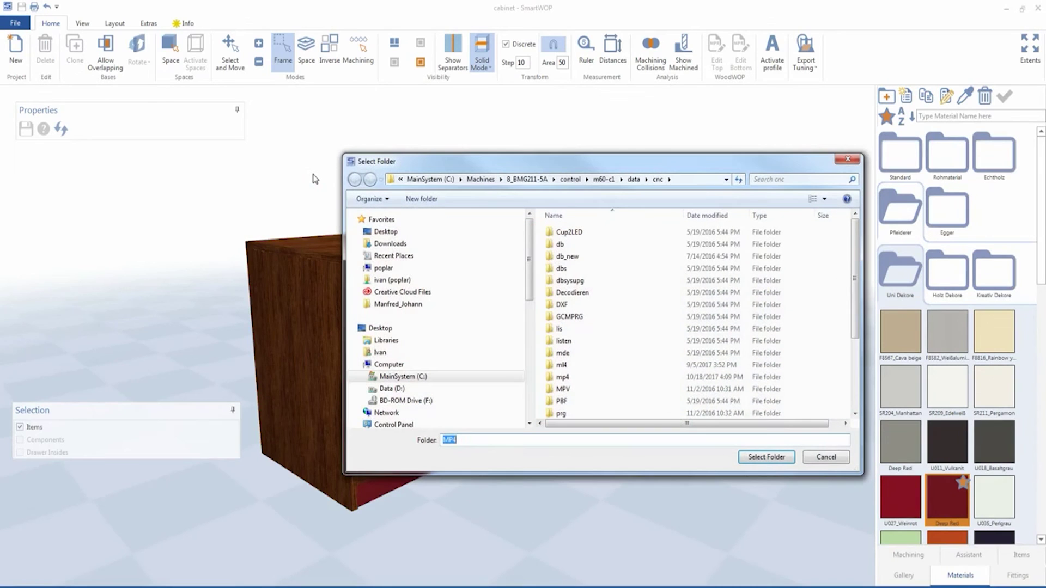
click(764, 457)
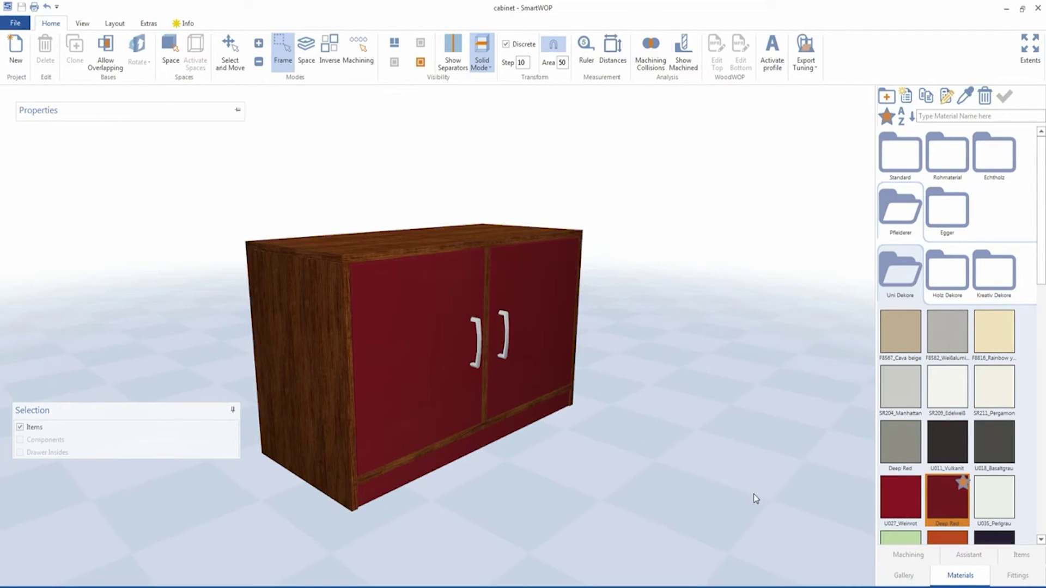
List the cabin_01 .mpr program files under the gallery's mp4 folder
click(908, 577)
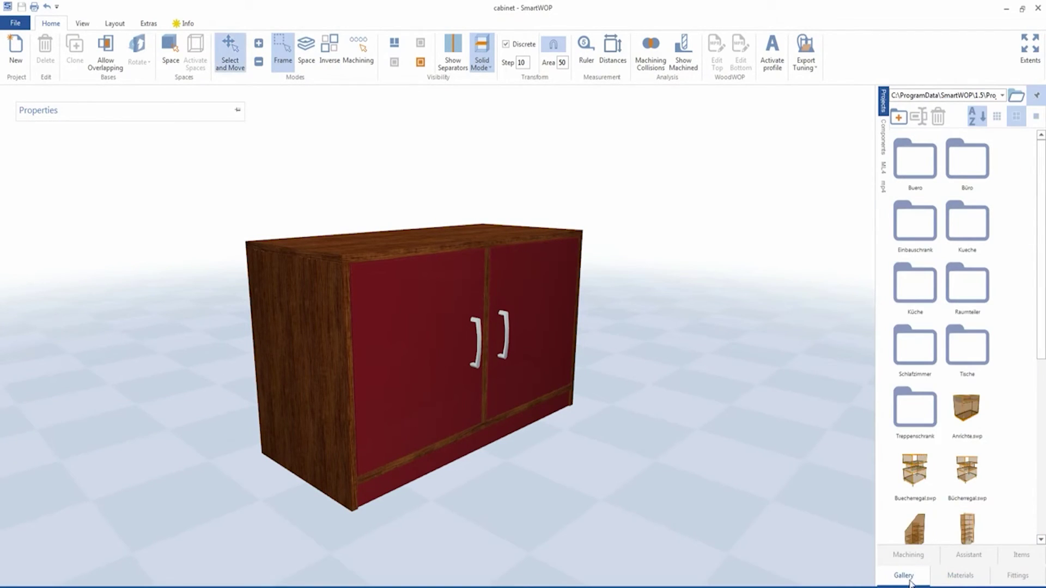
click(884, 191)
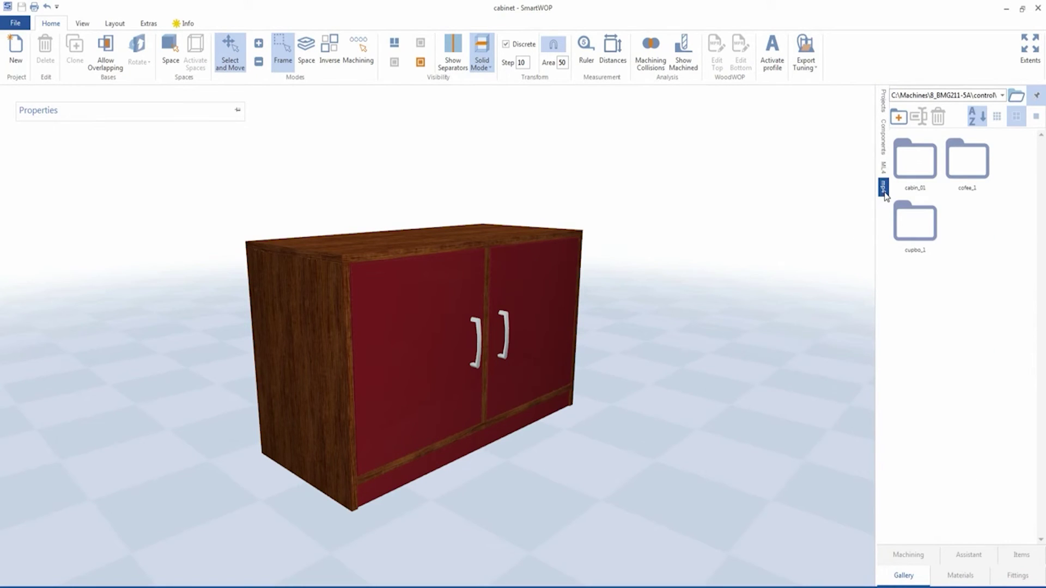
click(914, 169)
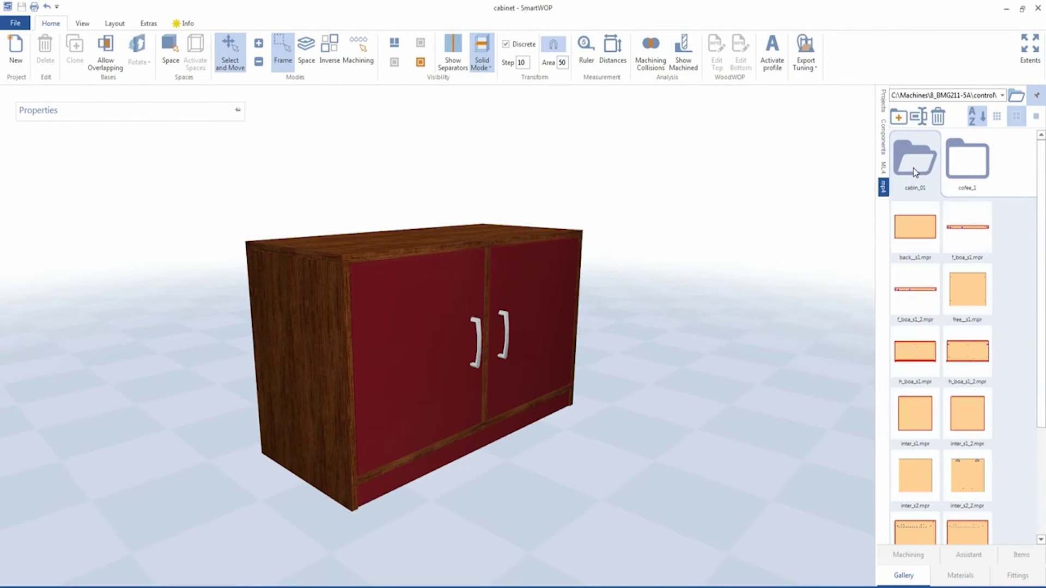